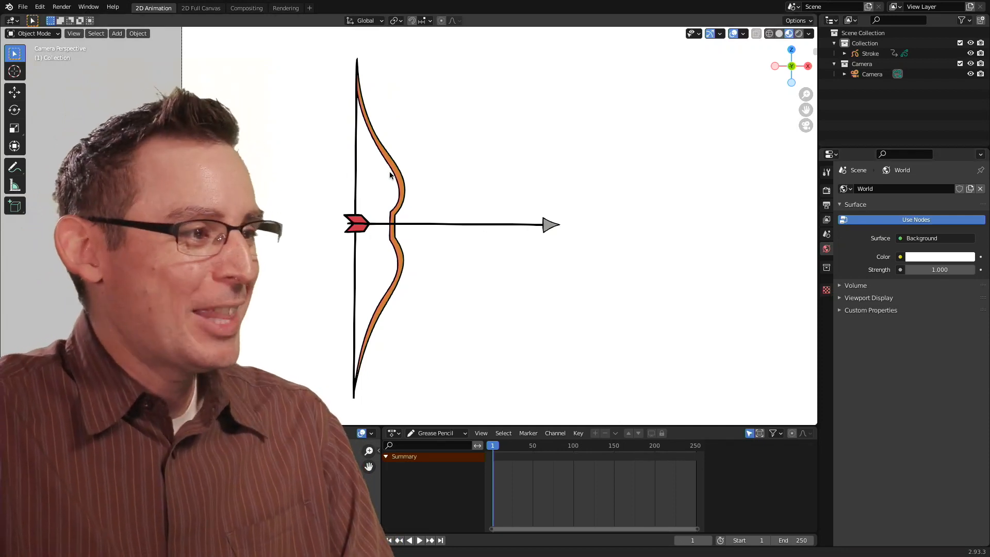
{"action": "scroll", "coordinate": [389, 171], "scroll_direction": "up", "scroll_amount": 8}
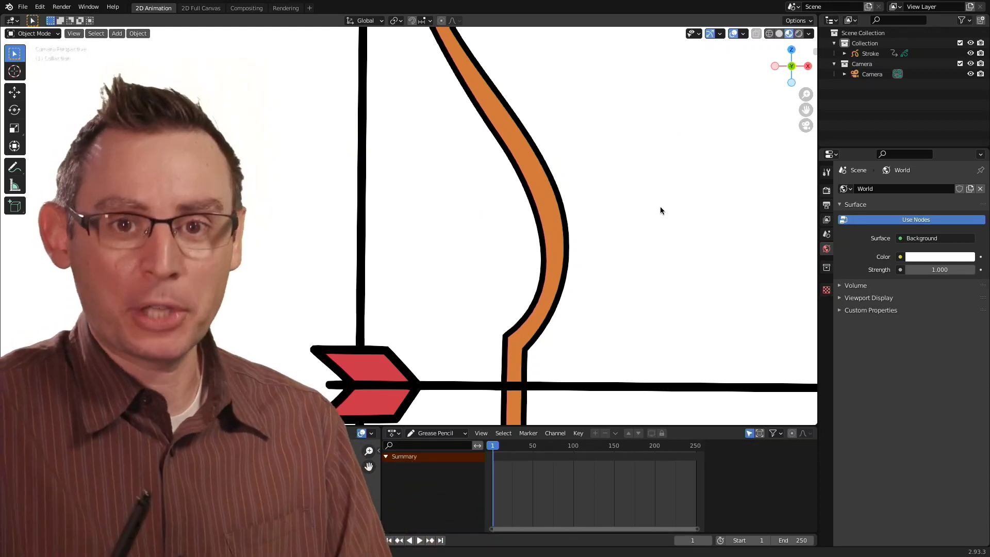
{"action": "middle_click_drag", "start_coordinate": [623, 190], "coordinate": [630, 218], "text": "shift"}
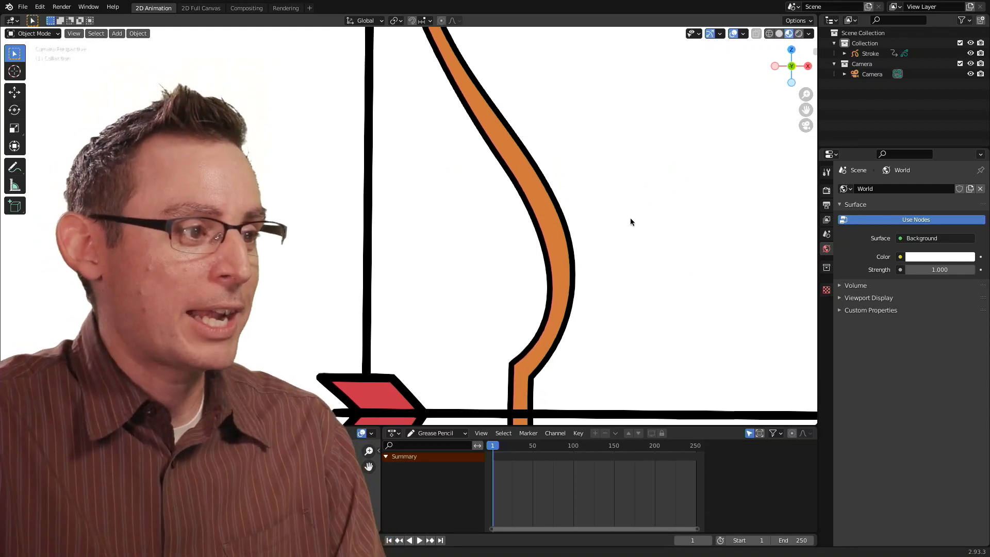
{"action": "scroll", "coordinate": [619, 225], "scroll_direction": "down", "scroll_amount": 3}
{"action": "left_click", "coordinate": [33, 33]}
{"action": "left_click", "coordinate": [418, 228]}
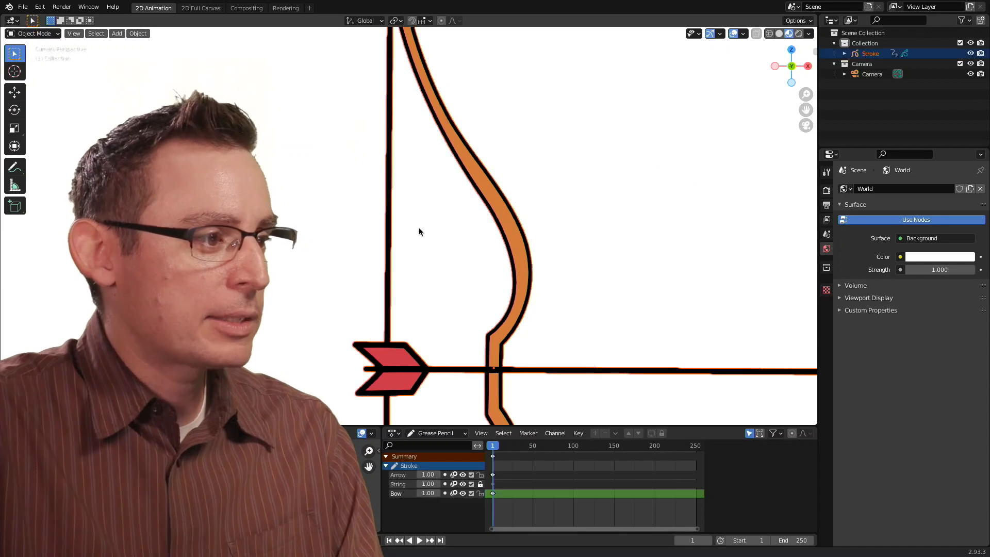
{"action": "left_click", "coordinate": [39, 36]}
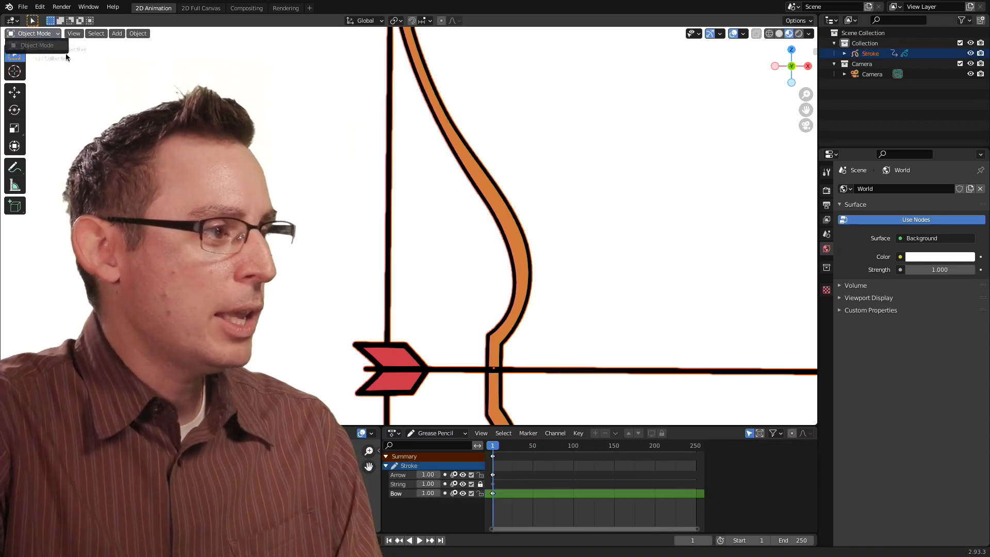
{"action": "left_click", "coordinate": [32, 82]}
{"action": "middle_click_drag", "start_coordinate": [23, 83], "coordinate": [31, 109], "text": "shift"}
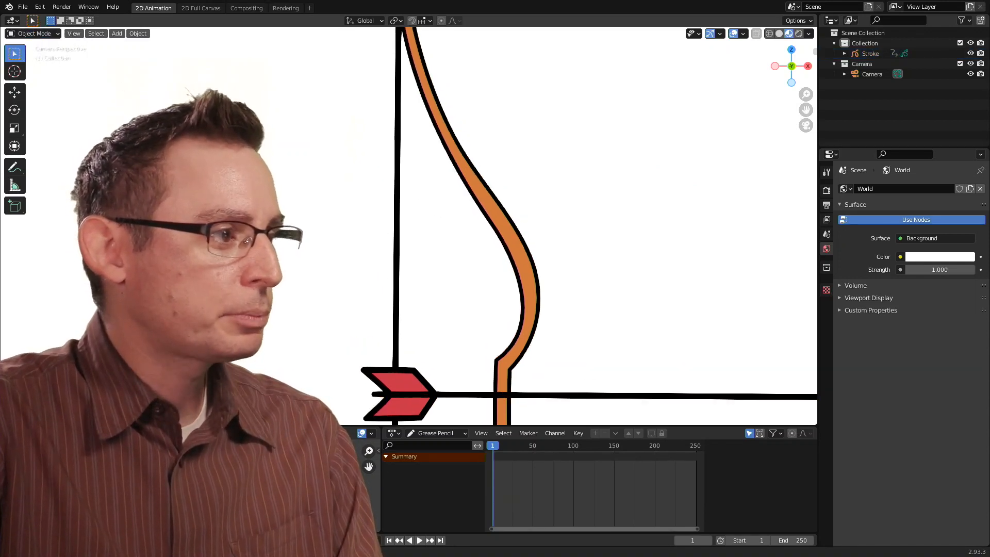
{"action": "left_click", "coordinate": [45, 35]}
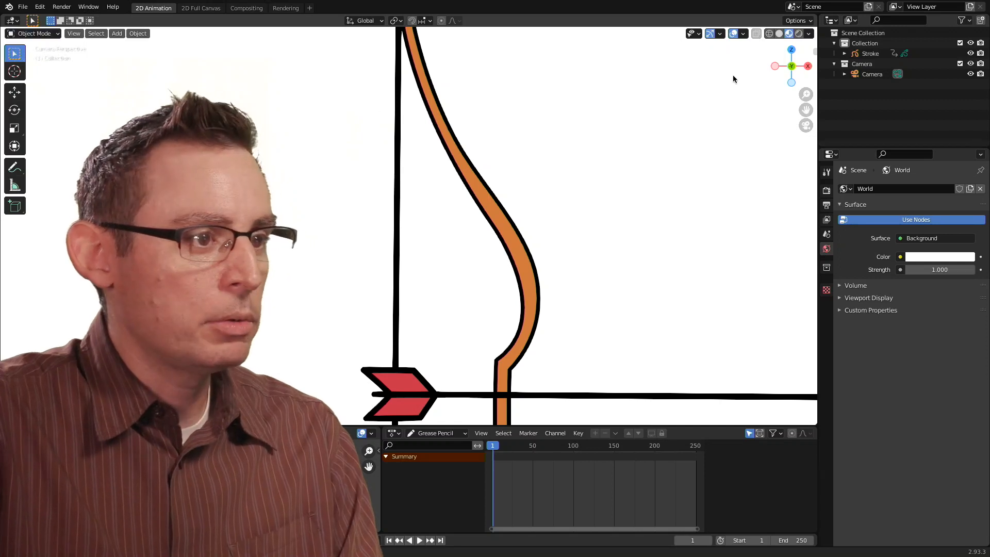
Select the Stroke grease pencil object in the outliner and switch it to Edit Mode.
{"action": "left_click", "coordinate": [870, 54]}
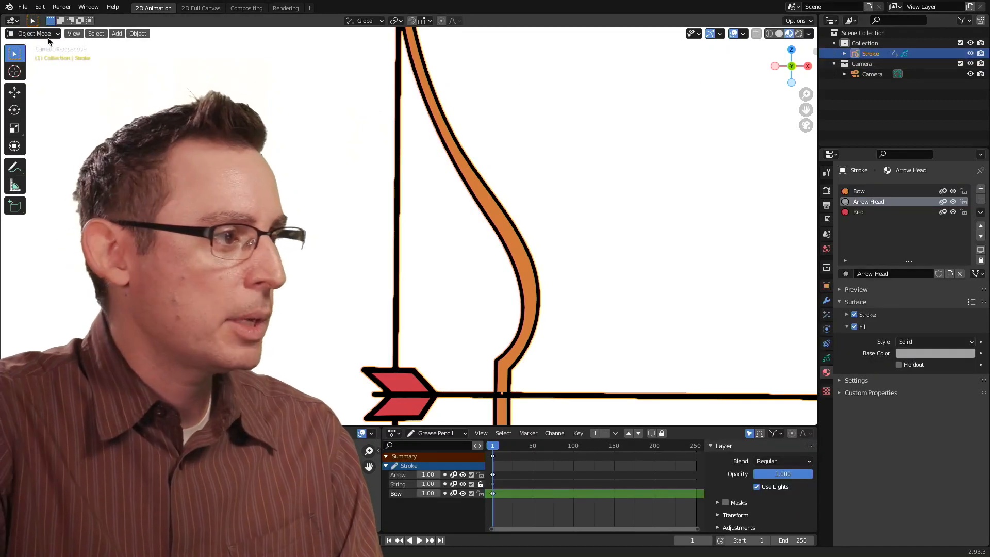
{"action": "left_click", "coordinate": [32, 34]}
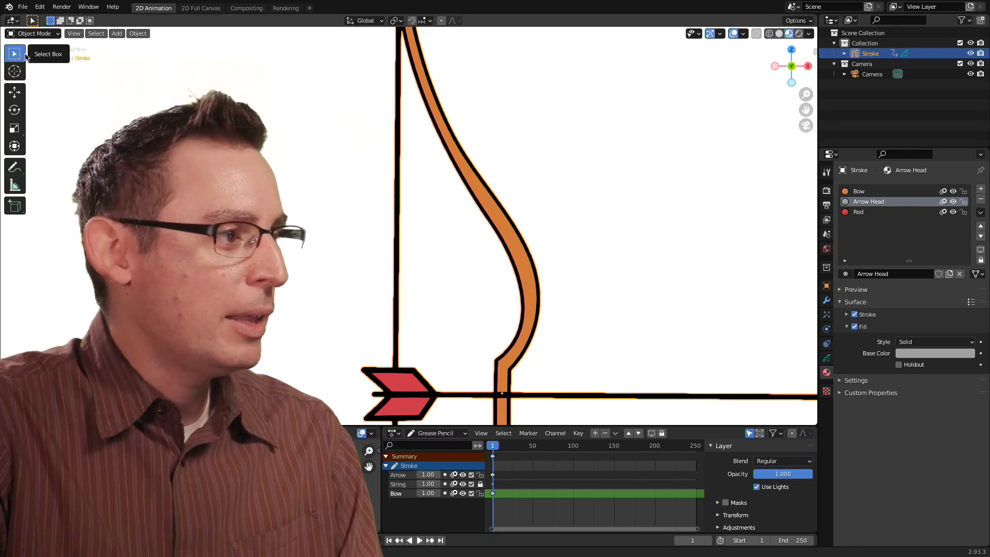
{"action": "left_click", "coordinate": [35, 34]}
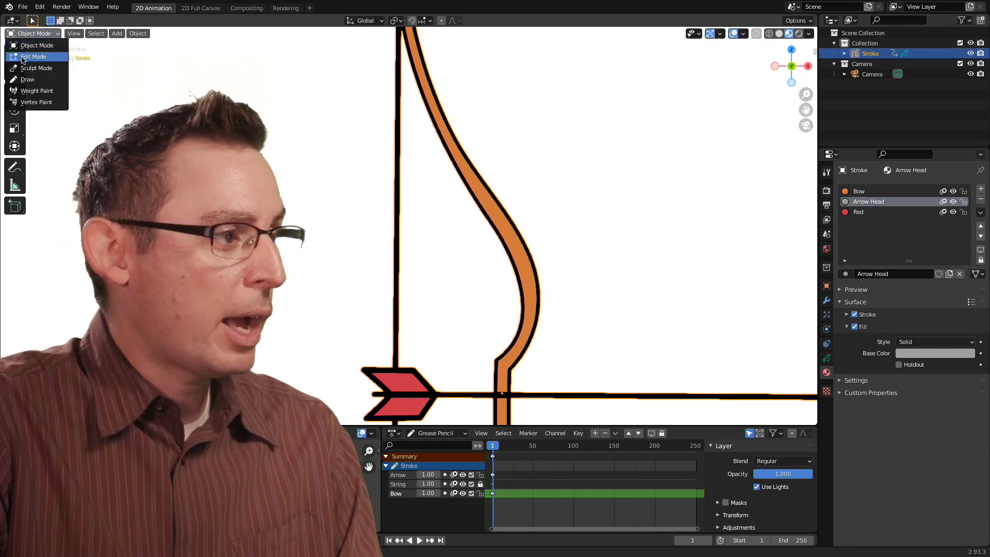
{"action": "left_click", "coordinate": [33, 56]}
Examine the bow's outline strokes around the grip, especially its upper corners.
{"action": "middle_click_drag", "start_coordinate": [482, 279], "coordinate": [431, 287], "text": "shift"}
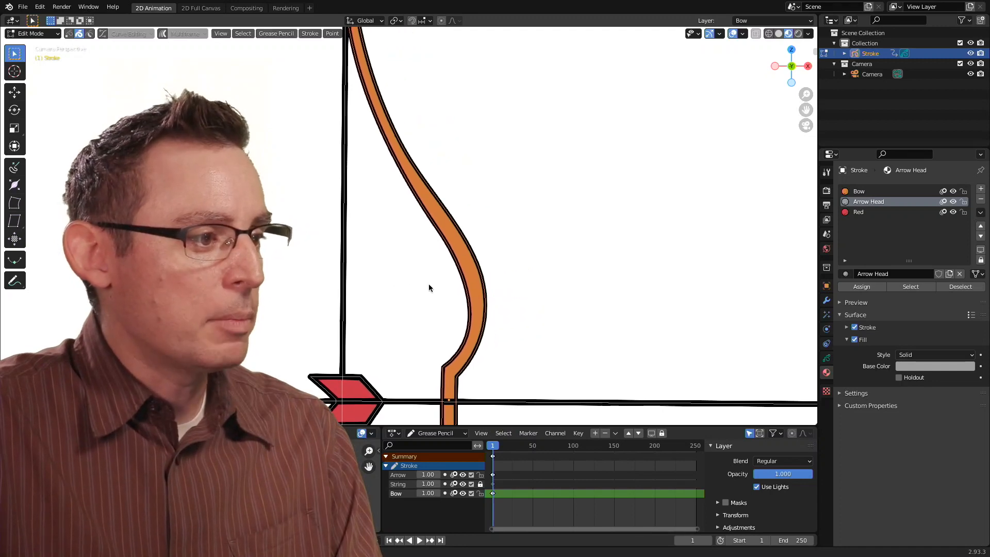
{"action": "middle_click_drag", "start_coordinate": [467, 389], "coordinate": [468, 207], "text": "shift"}
{"action": "scroll", "coordinate": [468, 208], "scroll_direction": "up", "scroll_amount": 5}
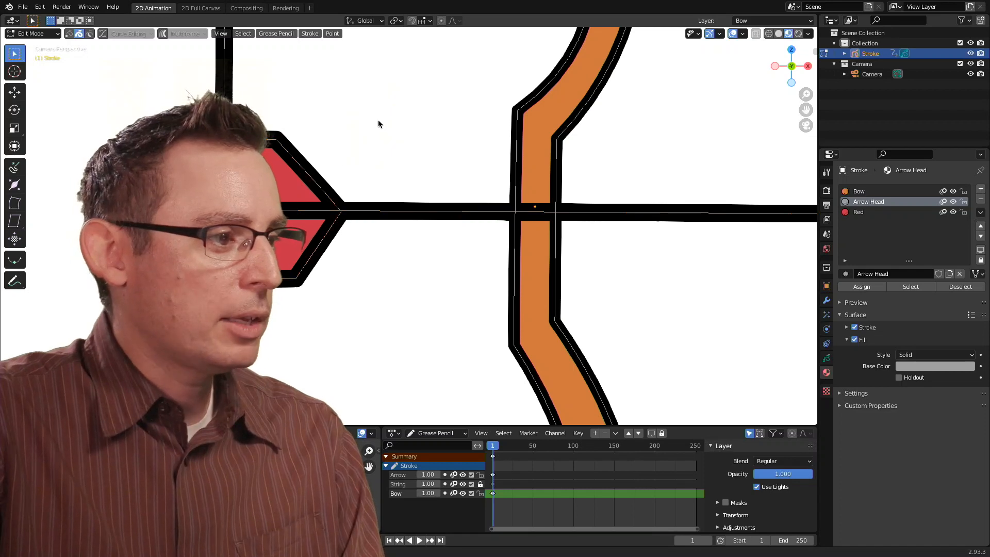
{"action": "middle_click_drag", "start_coordinate": [406, 121], "coordinate": [419, 254], "text": "shift"}
{"action": "scroll", "coordinate": [404, 233], "scroll_direction": "down", "scroll_amount": 4}
{"action": "mouse_move", "coordinate": [474, 180]}
{"action": "middle_mouse_down", "text": "shift"}
{"action": "mouse_move", "coordinate": [429, 212]}
{"action": "mouse_move", "coordinate": [450, 219]}
{"action": "middle_mouse_up", "text": "shift"}
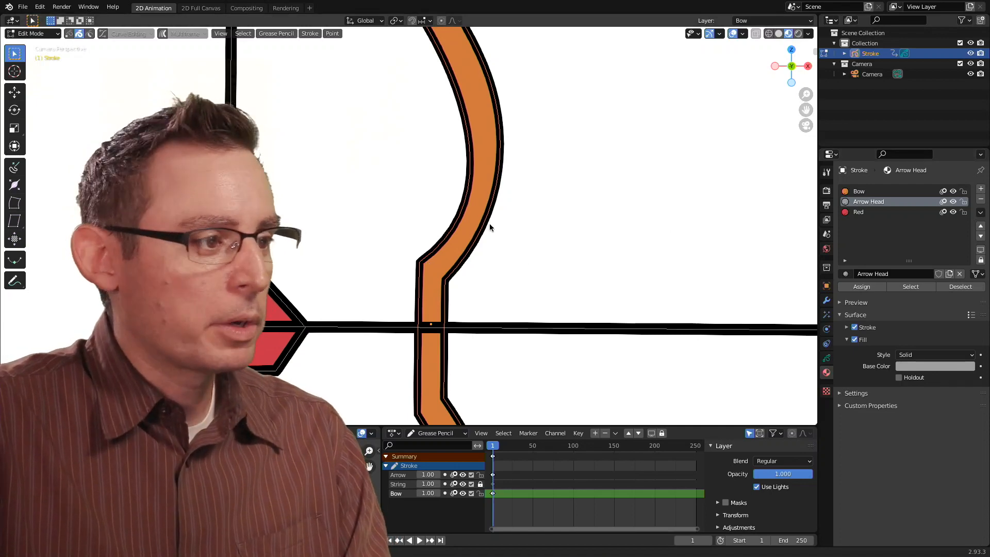
{"action": "scroll", "coordinate": [442, 249], "scroll_direction": "up", "scroll_amount": 6}
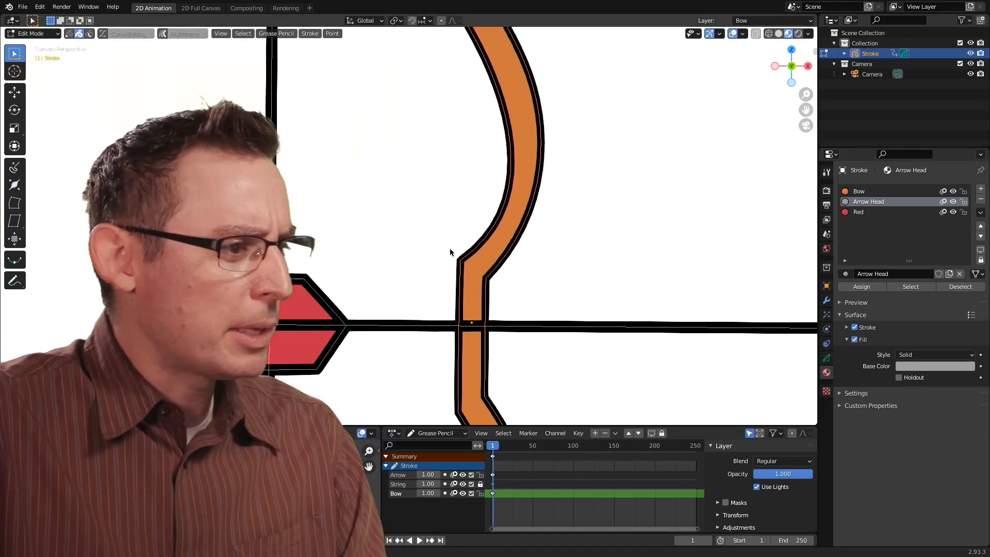
{"action": "middle_click_drag", "start_coordinate": [567, 181], "coordinate": [539, 124], "text": "shift"}
{"action": "scroll", "coordinate": [658, 201], "scroll_direction": "up", "scroll_amount": 5}
{"action": "middle_click_drag", "start_coordinate": [640, 203], "coordinate": [448, 297], "text": "shift"}
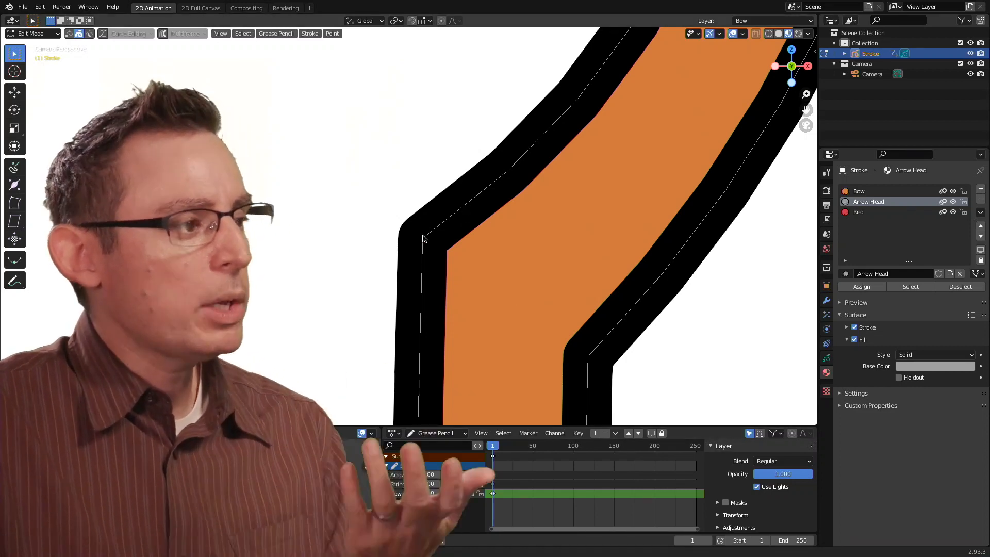
{"action": "scroll", "coordinate": [447, 243], "scroll_direction": "down", "scroll_amount": 5}
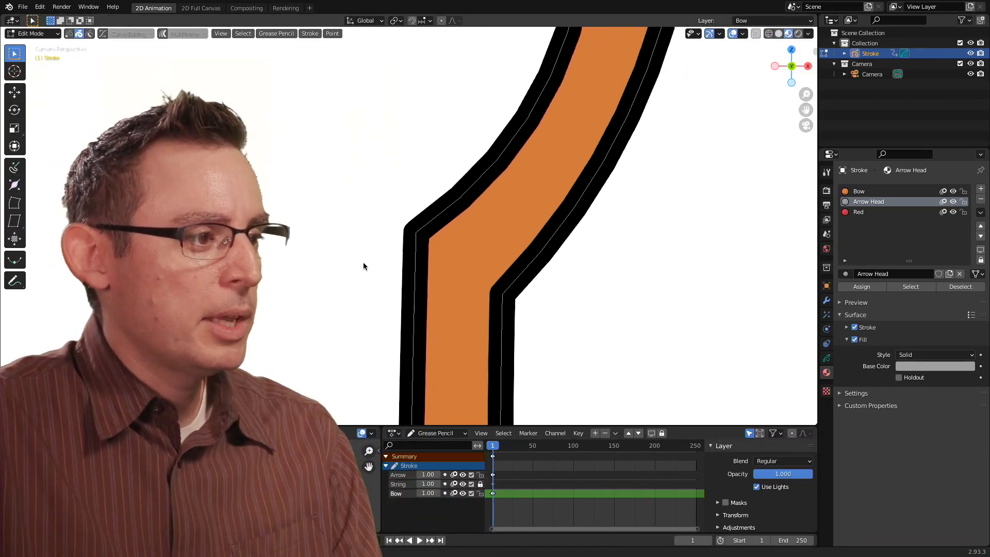
{"action": "scroll", "coordinate": [479, 287], "scroll_direction": "up", "scroll_amount": 5}
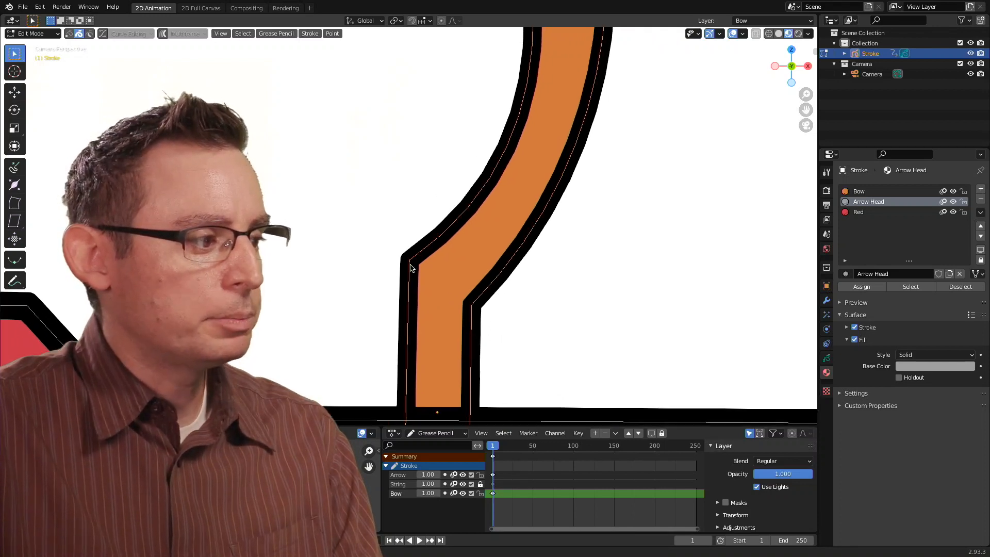
{"action": "middle_click_drag", "start_coordinate": [514, 222], "coordinate": [526, 188], "text": "shift"}
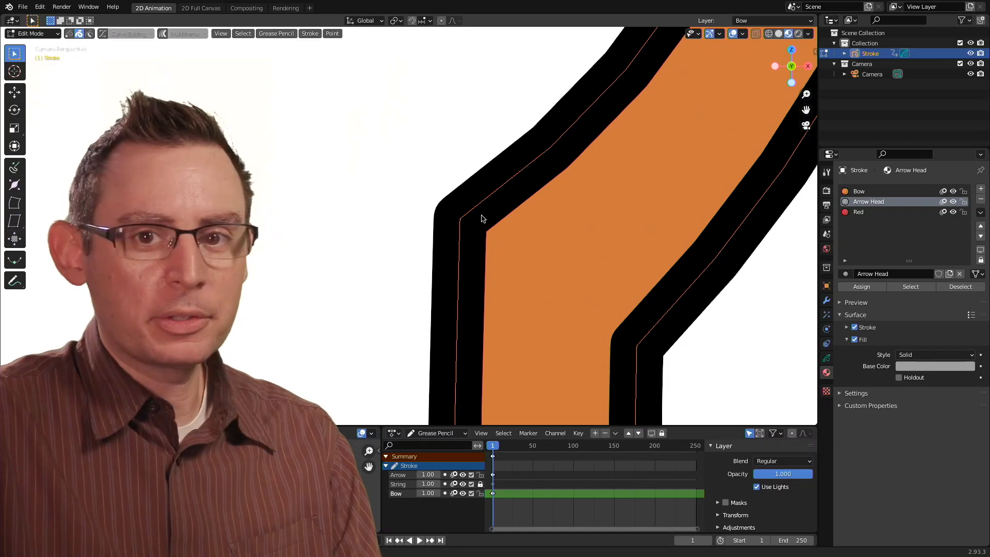
{"action": "scroll", "coordinate": [487, 201], "scroll_direction": "down", "scroll_amount": 1}
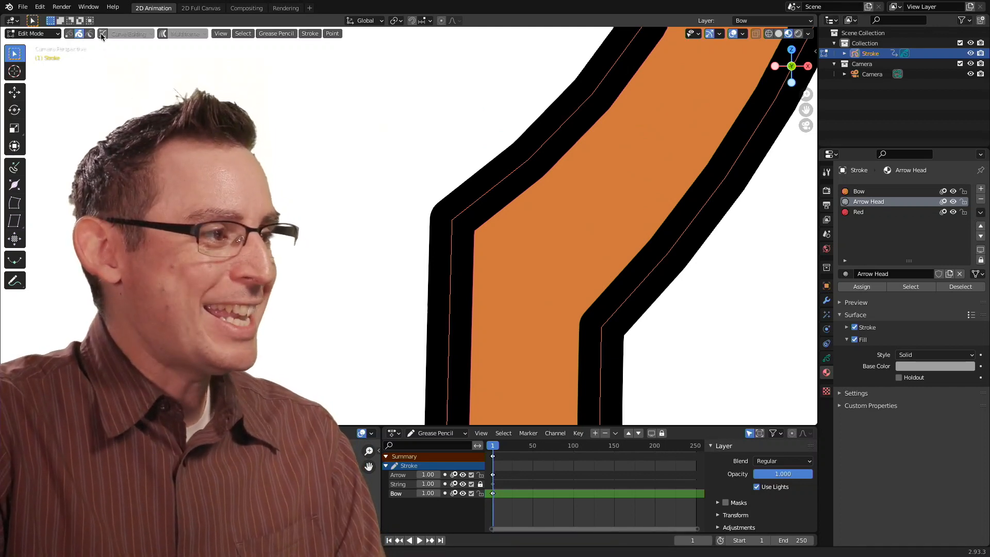
Turn on Curve Editing for the bow's strokes and open its curve settings.
{"action": "left_click", "coordinate": [102, 34]}
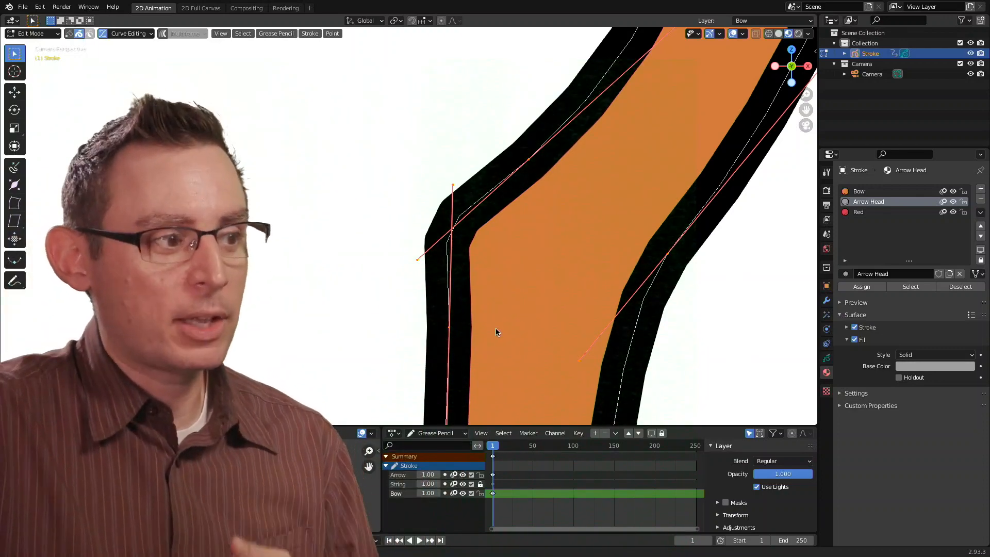
{"action": "left_click", "coordinate": [129, 33]}
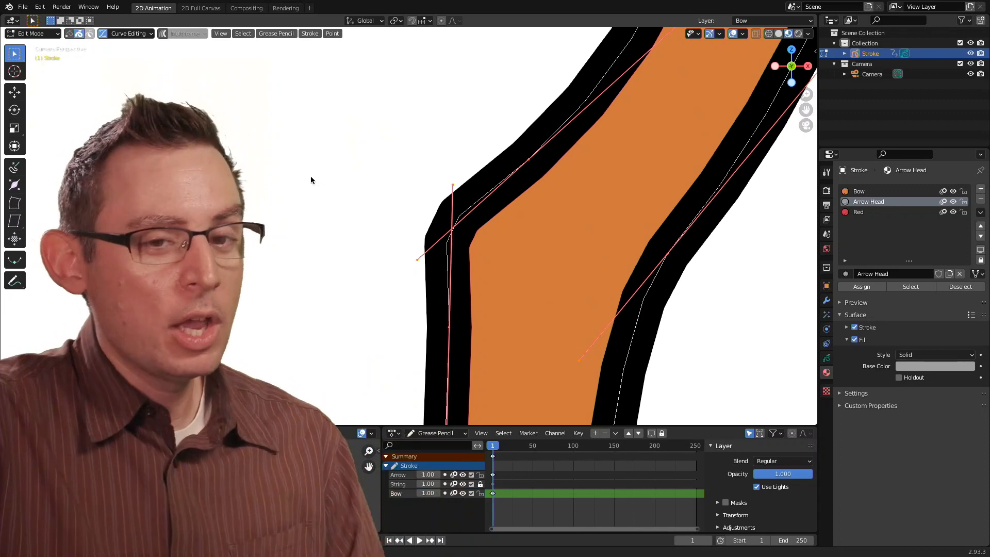
{"action": "scroll", "coordinate": [391, 163], "scroll_direction": "down", "scroll_amount": 2}
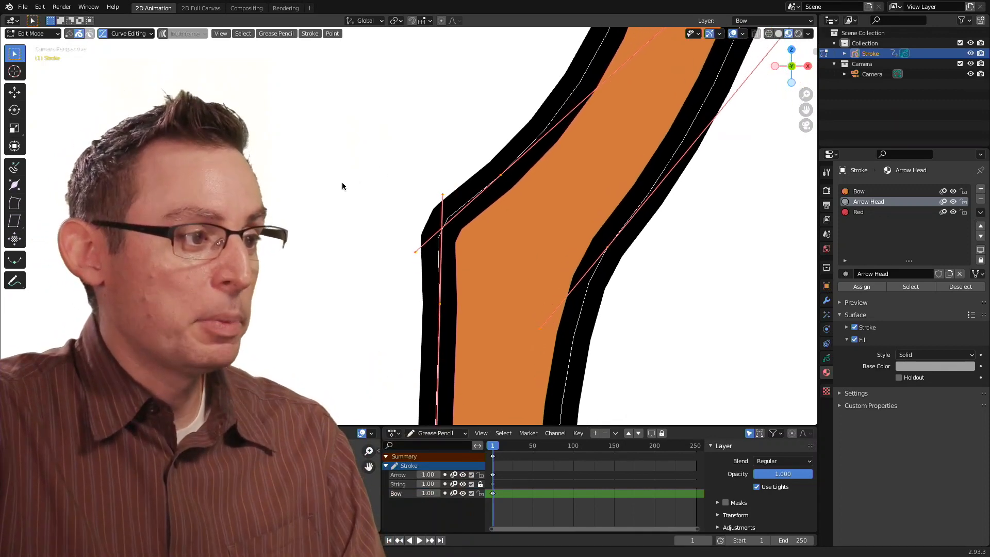
{"action": "scroll", "coordinate": [458, 155], "scroll_direction": "down", "scroll_amount": 1}
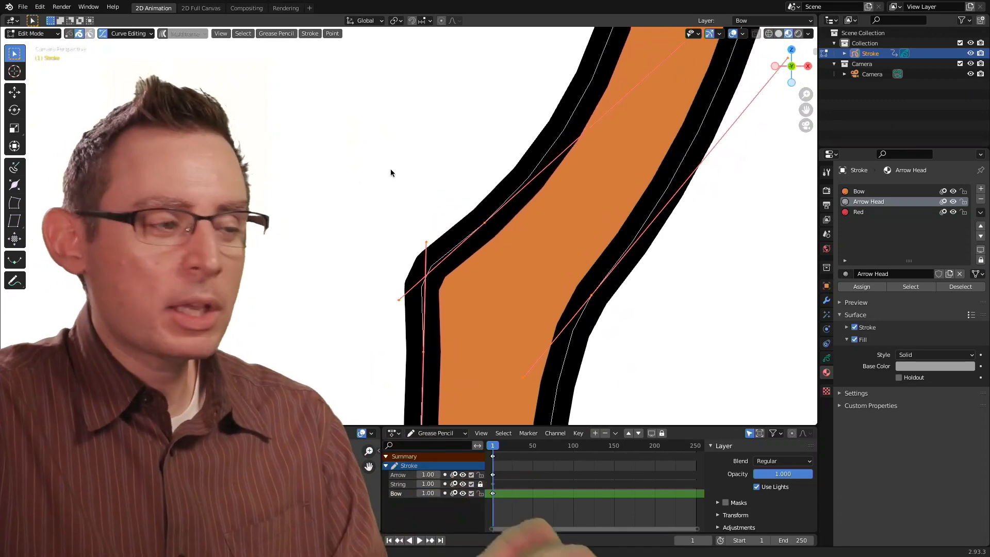
{"action": "left_click", "coordinate": [339, 201]}
Undo the activation of Curve Editing to restore the bow's original outline.
{"action": "key", "text": "ctrl+z"}
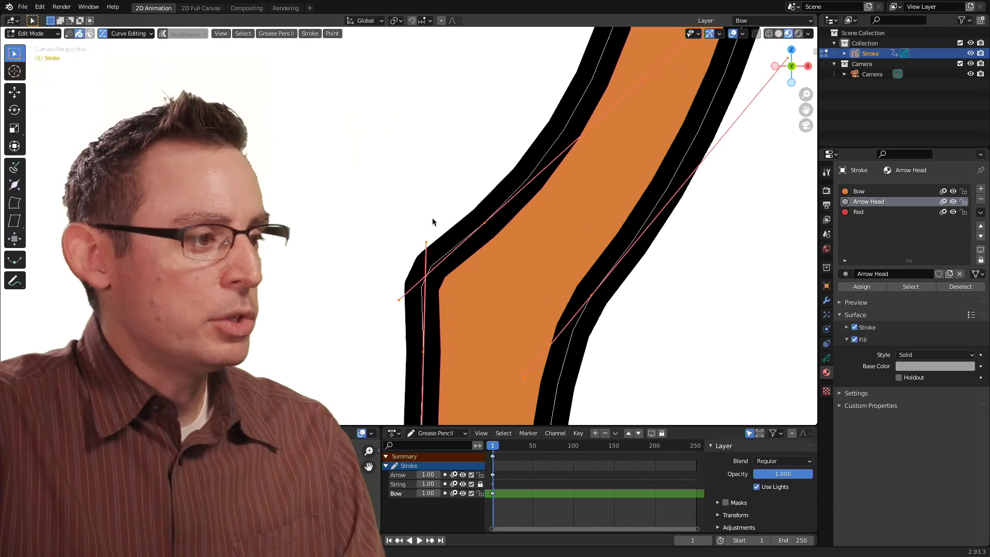
{"action": "key", "text": "ctrl+z"}
{"action": "left_click", "coordinate": [138, 35]}
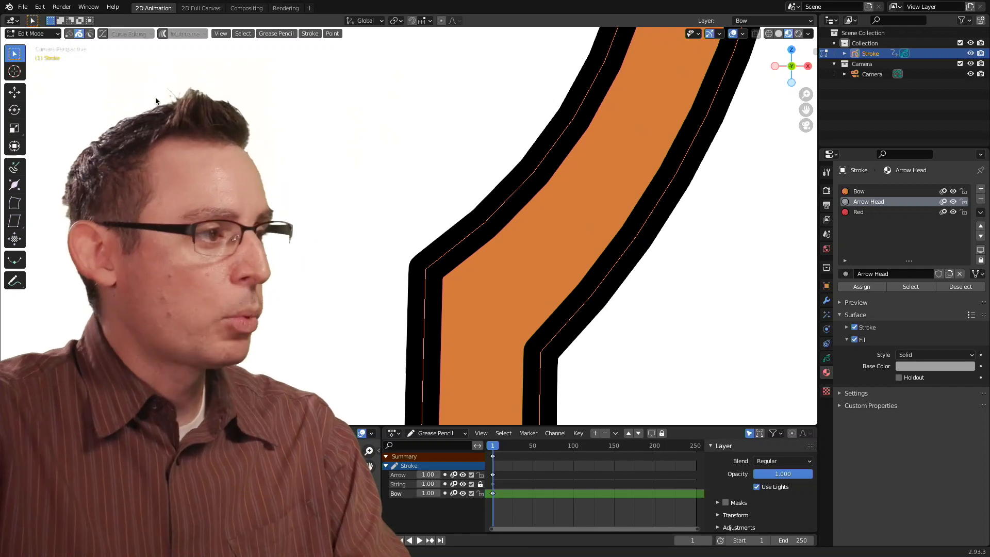
Switch Curve Editing on and off repeatedly to compare the bow's strokes with and without curve handles.
{"action": "left_click", "coordinate": [104, 33]}
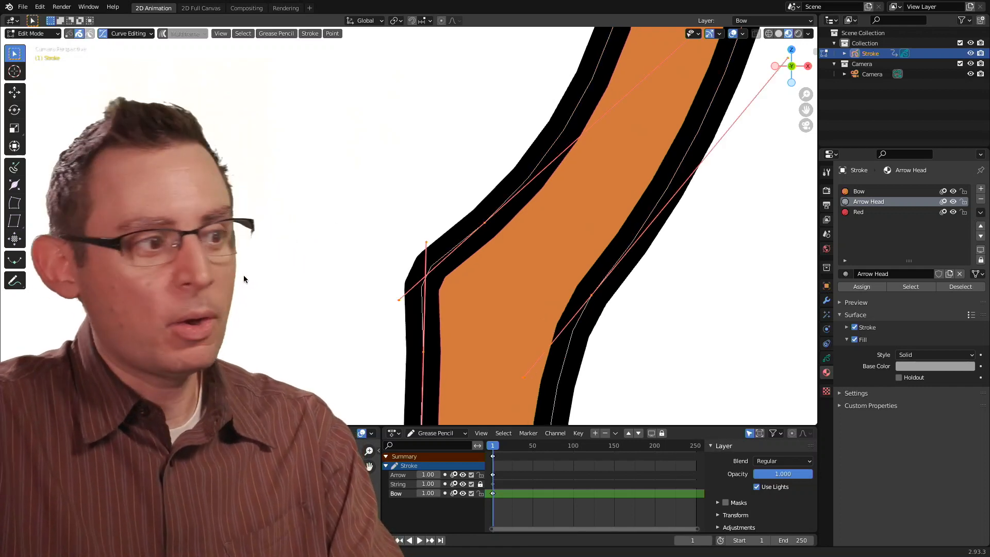
{"action": "key", "text": "u"}
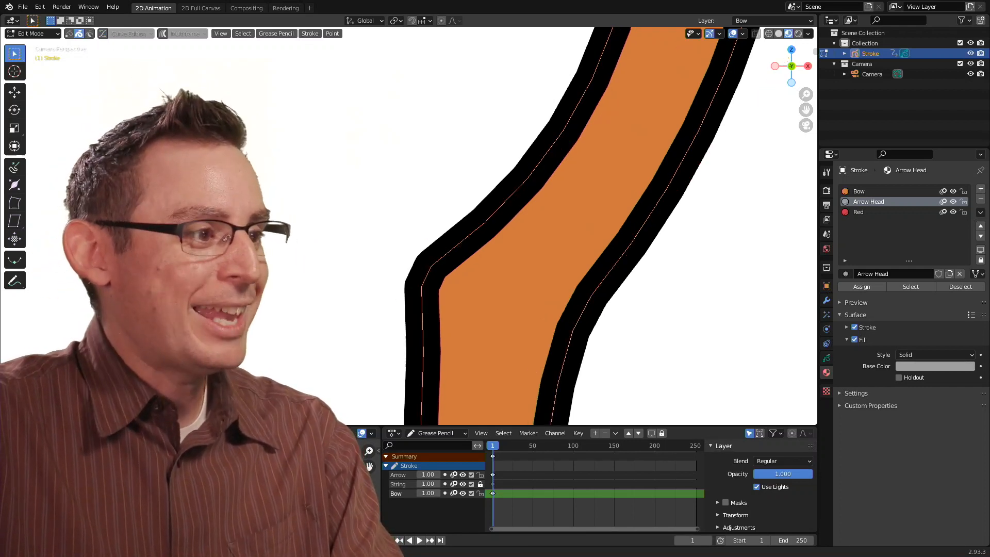
{"action": "key", "text": "u"}
{"action": "key", "text": "u"}
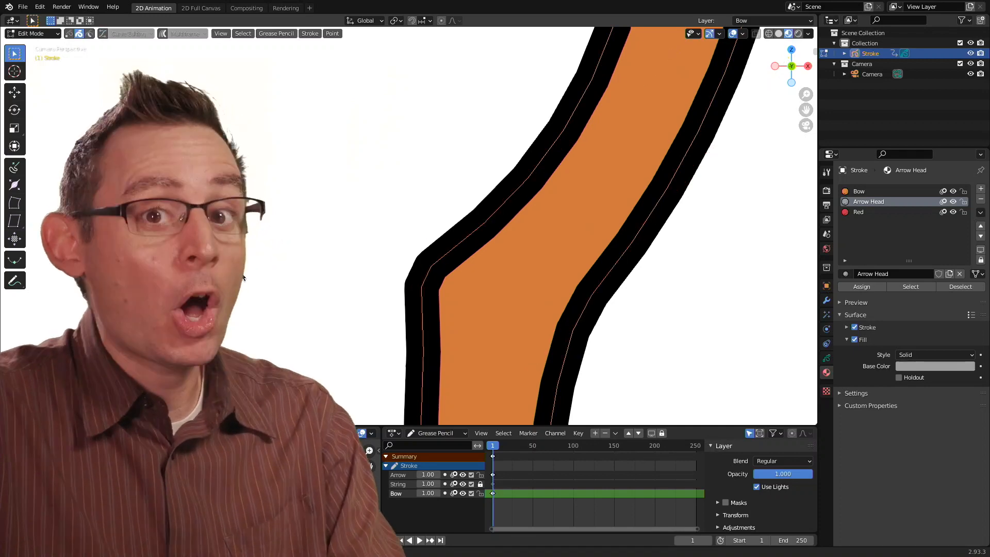
{"action": "key", "text": "u"}
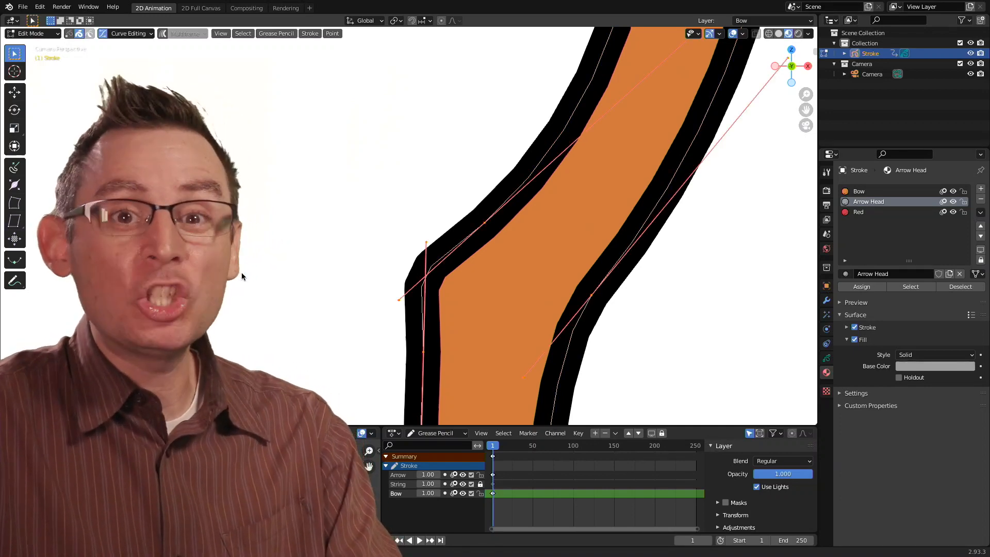
{"action": "key", "text": "u"}
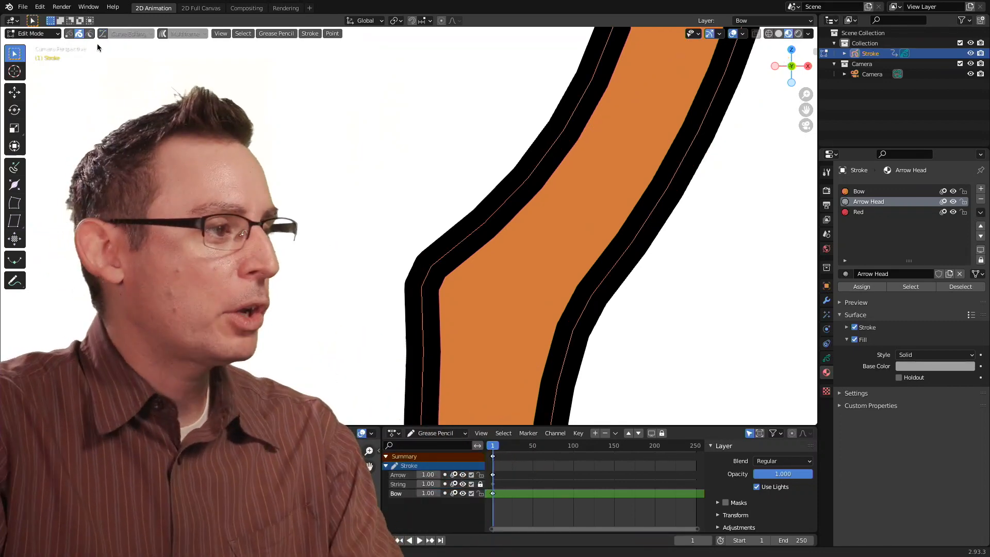
{"action": "left_click", "coordinate": [103, 34]}
{"action": "left_click", "coordinate": [104, 34]}
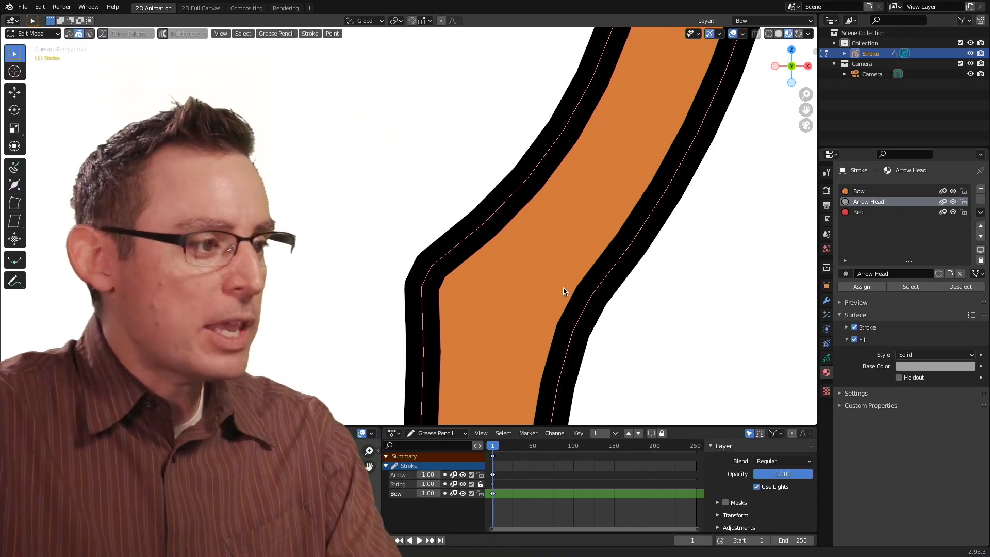
{"action": "key", "text": "u"}
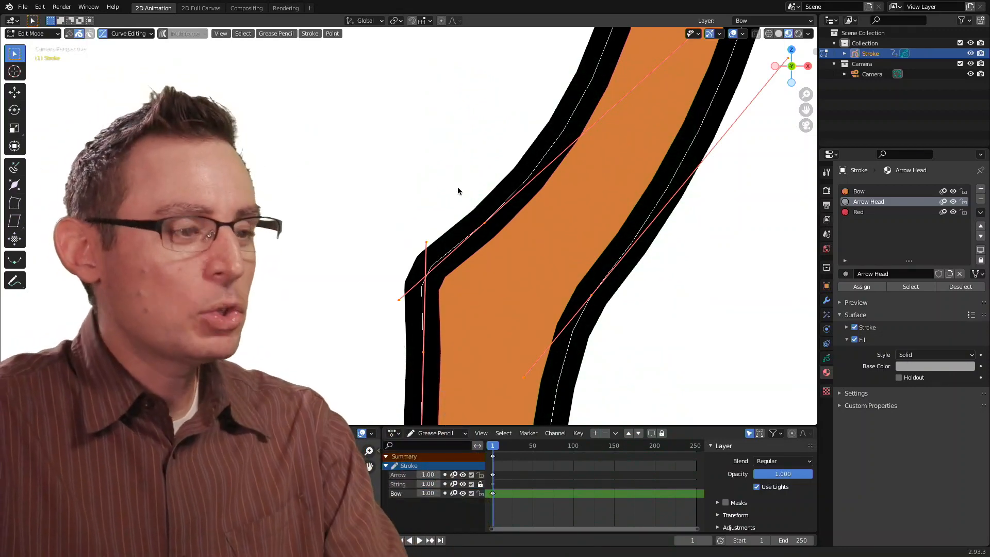
{"action": "key", "text": "u"}
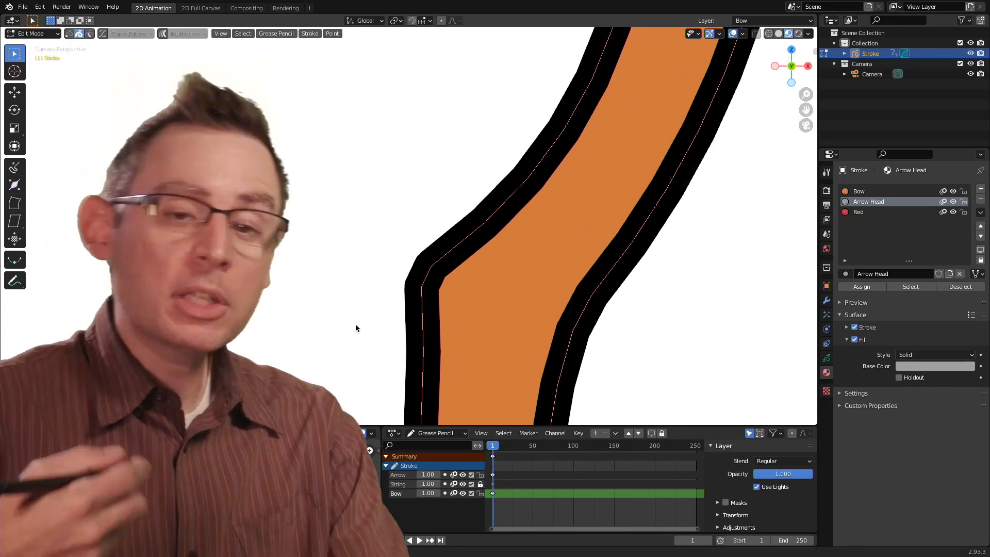
Enable Curve Editing so the bow's strokes are edited with curve handles.
{"action": "left_click", "coordinate": [102, 33]}
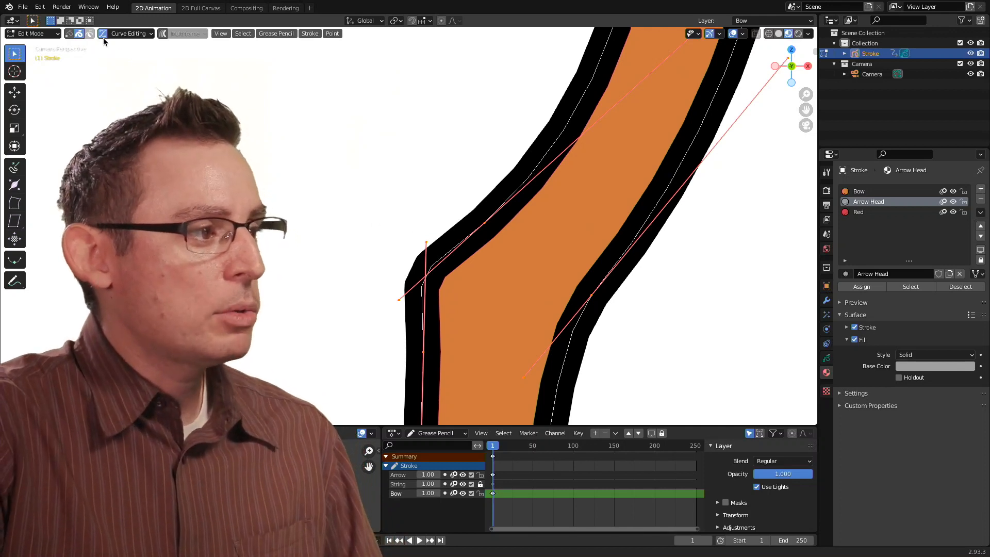
{"action": "scroll", "coordinate": [479, 264], "scroll_direction": "down", "scroll_amount": 3}
{"action": "scroll", "coordinate": [460, 271], "scroll_direction": "up", "scroll_amount": 2}
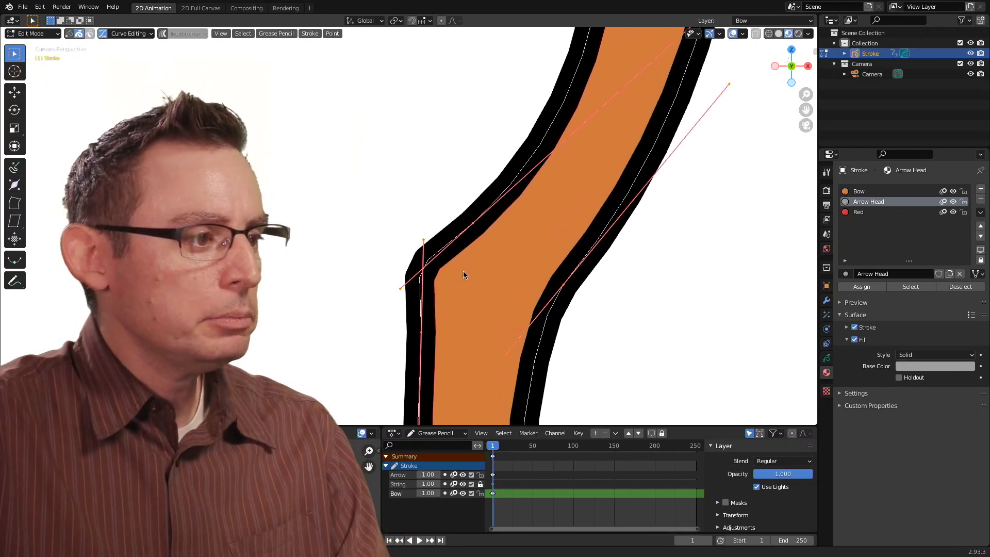
{"action": "left_click", "coordinate": [467, 262]}
{"action": "scroll", "coordinate": [467, 265], "scroll_direction": "down", "scroll_amount": 1}
{"action": "left_click", "coordinate": [466, 221]}
{"action": "scroll", "coordinate": [457, 222], "scroll_direction": "down", "scroll_amount": 1}
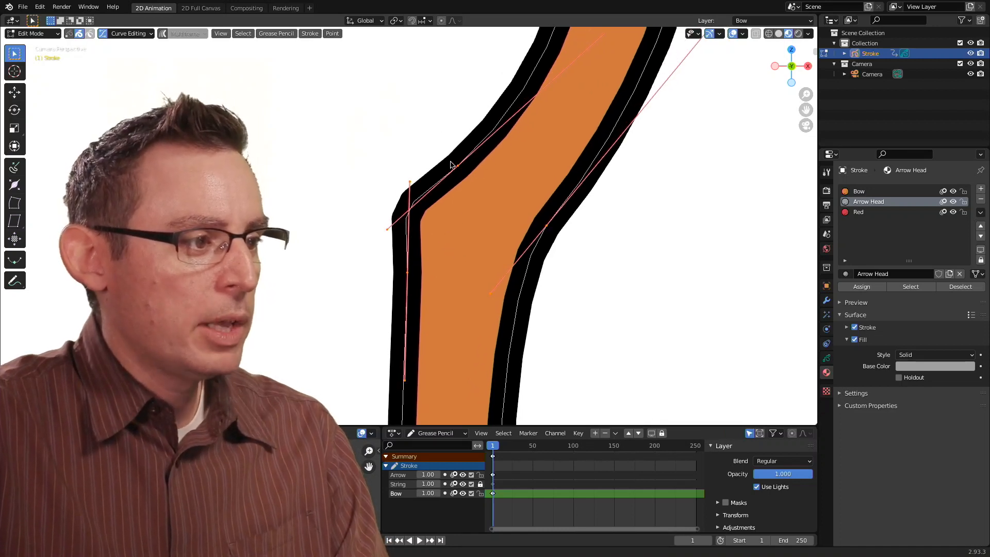
Try to dissolve the upper of the two curve points around the kink on the bow's inner edge.
{"action": "scroll", "coordinate": [548, 170], "scroll_direction": "up", "scroll_amount": 4}
{"action": "middle_click_drag", "start_coordinate": [594, 159], "coordinate": [525, 271], "text": "shift"}
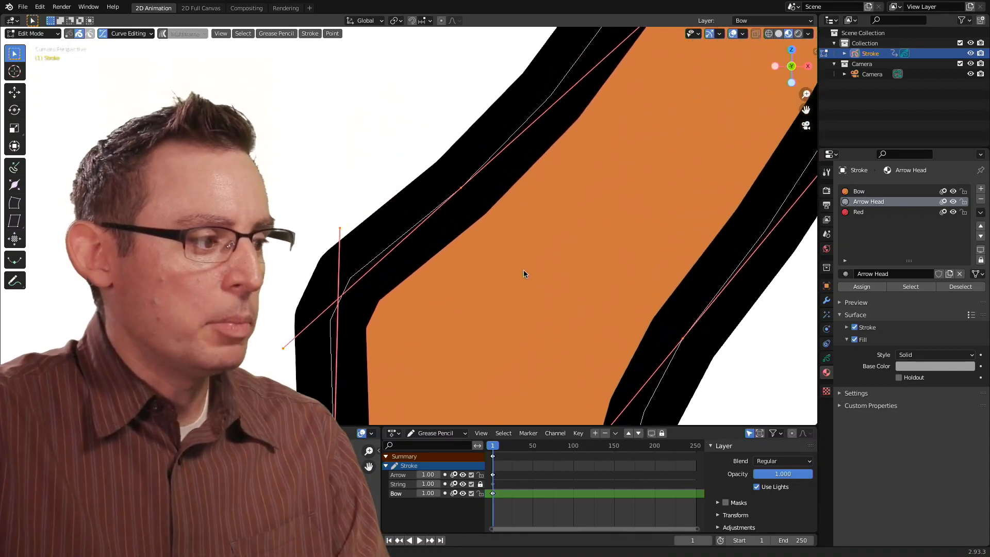
{"action": "scroll", "coordinate": [524, 270], "scroll_direction": "down", "scroll_amount": 1}
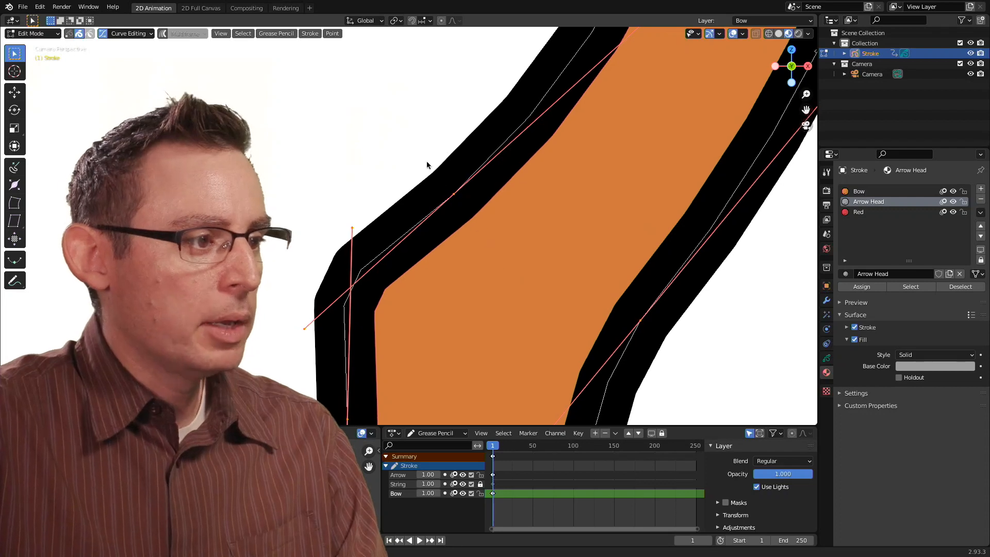
{"action": "left_click_drag", "start_coordinate": [419, 149], "coordinate": [525, 259]}
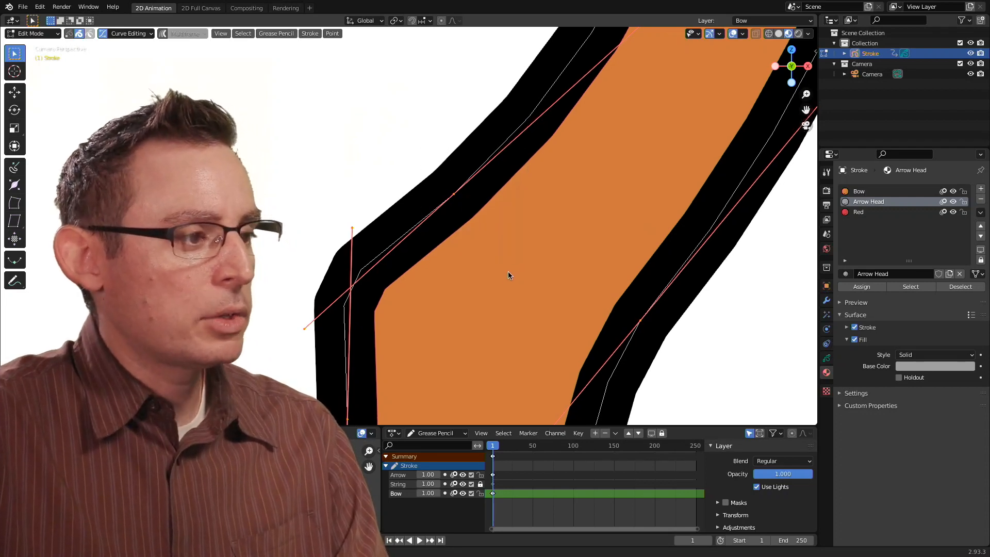
{"action": "middle_click_drag", "start_coordinate": [416, 354], "coordinate": [428, 296], "text": "shift"}
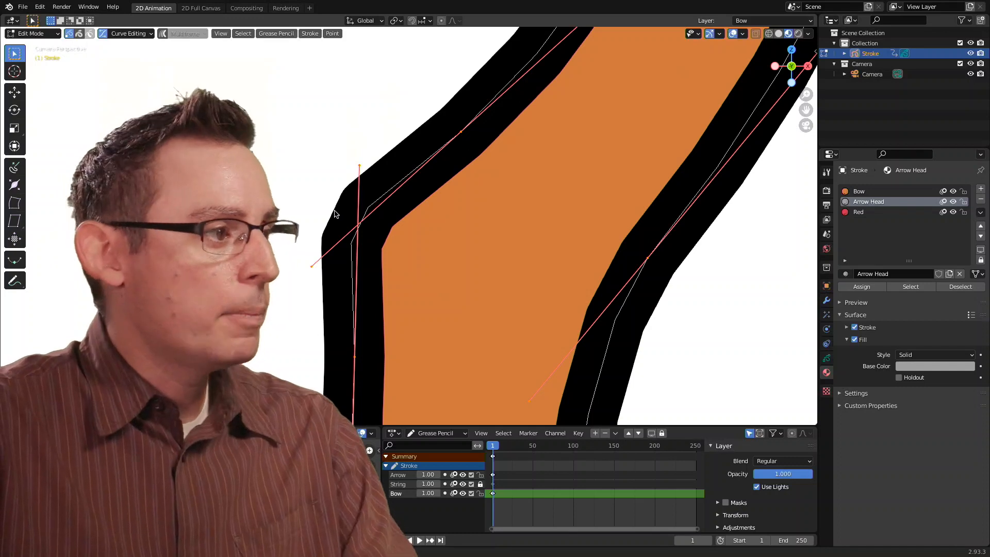
{"action": "left_click_drag", "start_coordinate": [442, 106], "coordinate": [501, 163]}
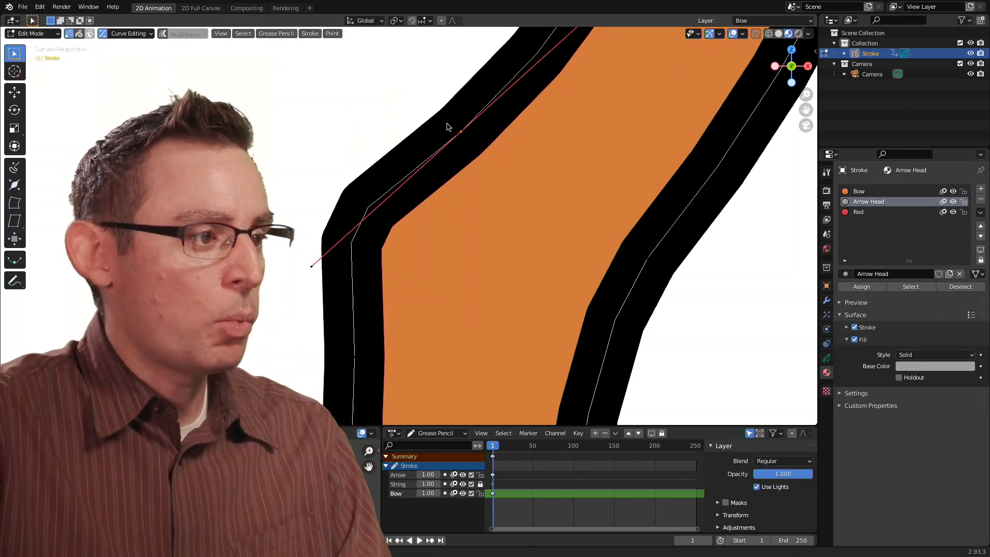
{"action": "key", "text": "x"}
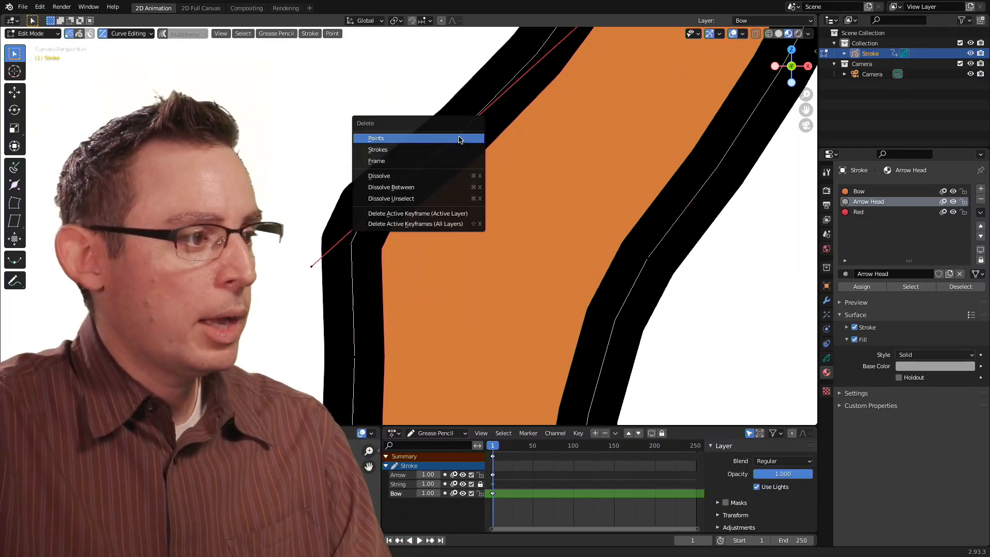
{"action": "left_click", "coordinate": [445, 172]}
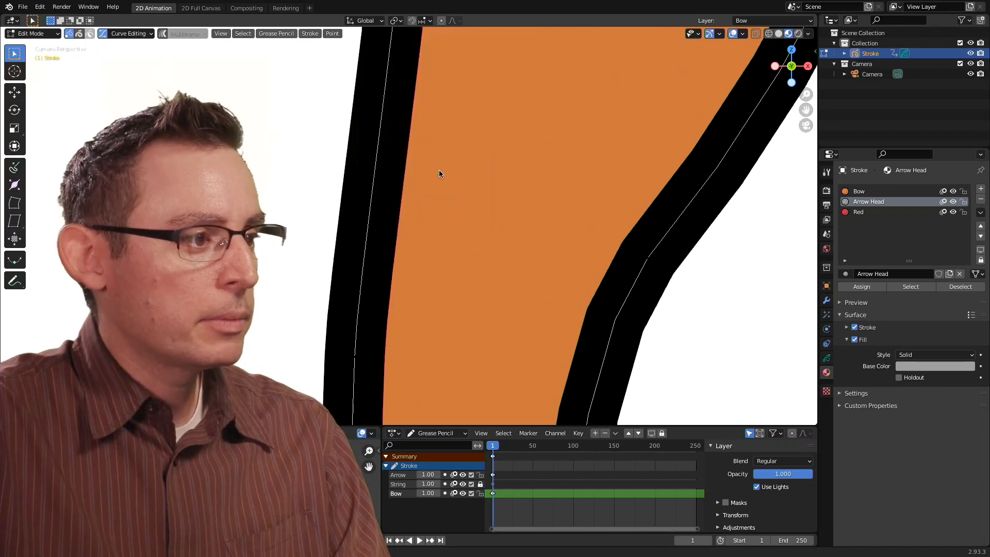
{"action": "scroll", "coordinate": [438, 186], "scroll_direction": "down", "scroll_amount": 5}
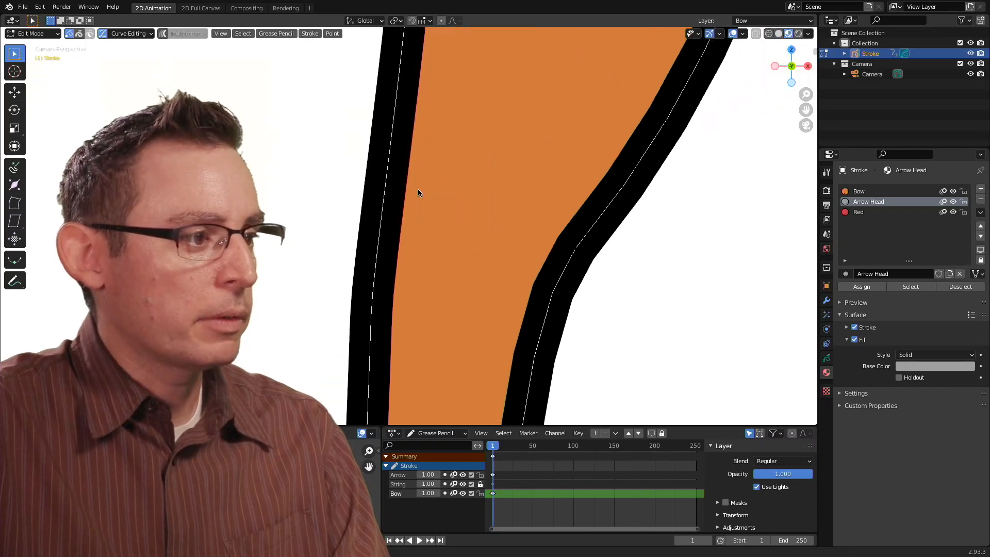
{"action": "scroll", "coordinate": [289, 227], "scroll_direction": "up", "scroll_amount": 3}
{"action": "scroll", "coordinate": [289, 224], "scroll_direction": "up", "scroll_amount": 4}
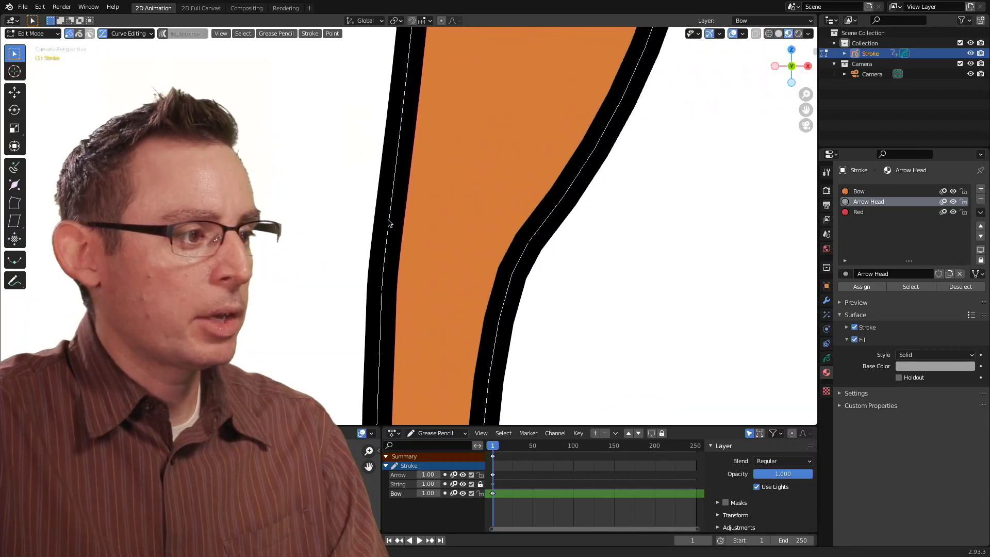
Move the curve point below the inner-edge kink upward and tilt its upper handle outward, away from the bow.
{"action": "scroll", "coordinate": [433, 205], "scroll_direction": "up", "scroll_amount": 2}
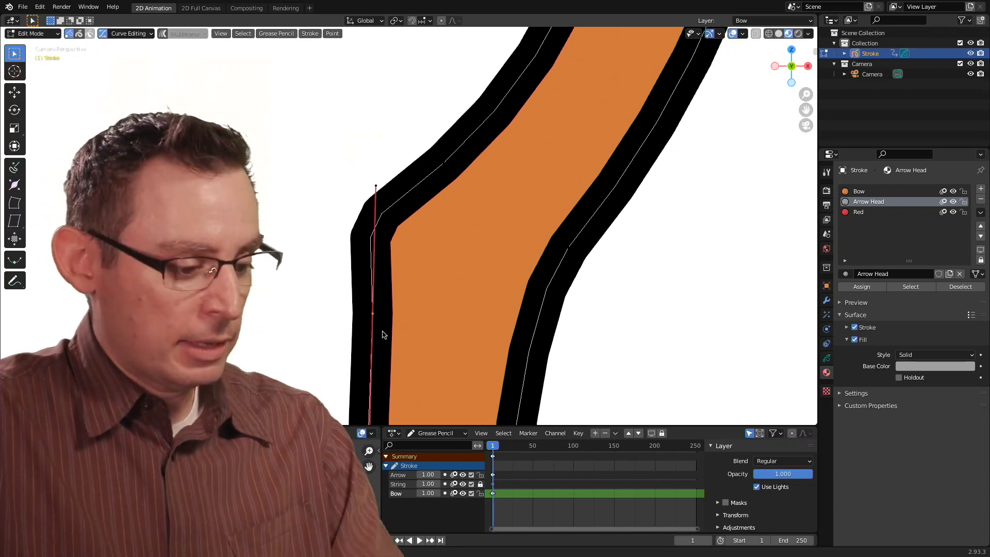
{"action": "key", "text": "g"}
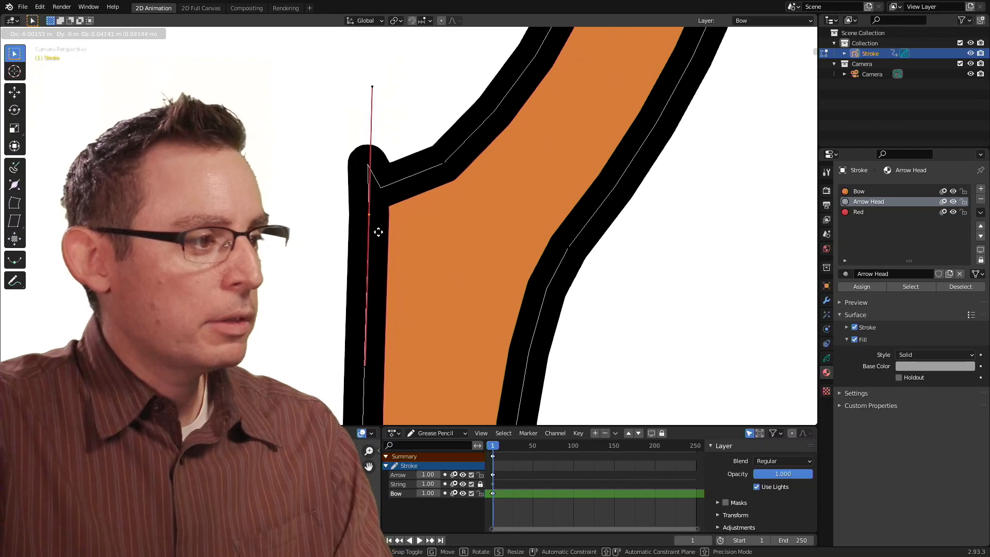
{"action": "left_click", "coordinate": [378, 235]}
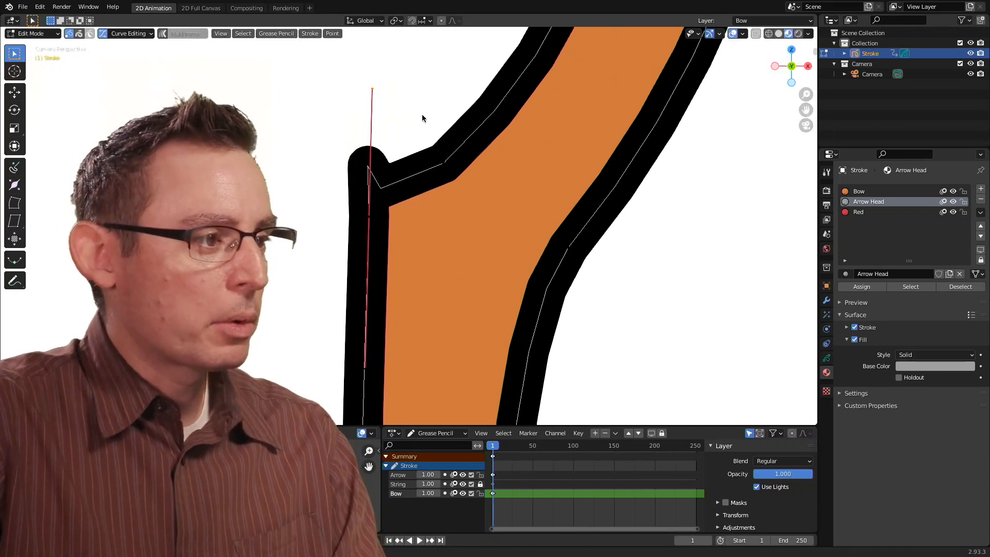
{"action": "key", "text": "g"}
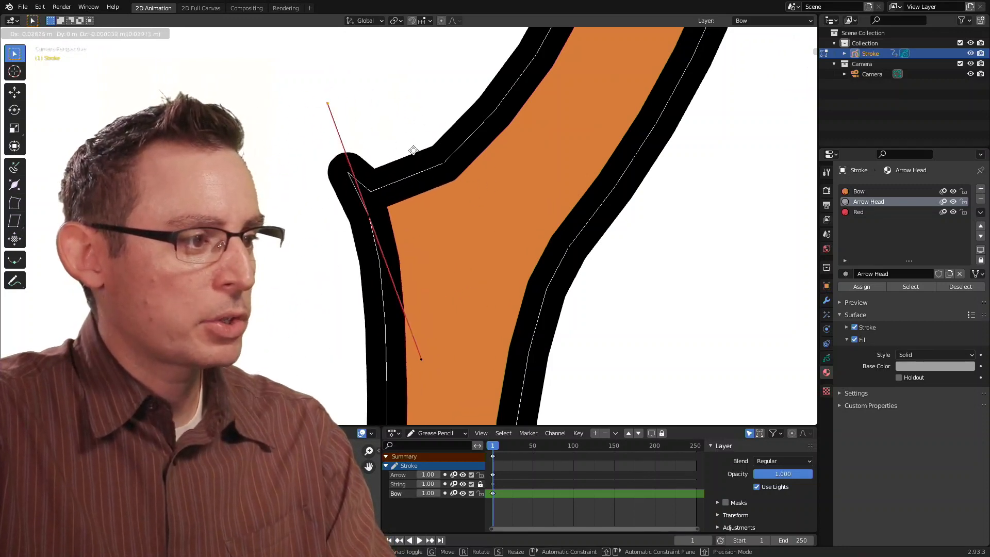
{"action": "left_click", "coordinate": [367, 155]}
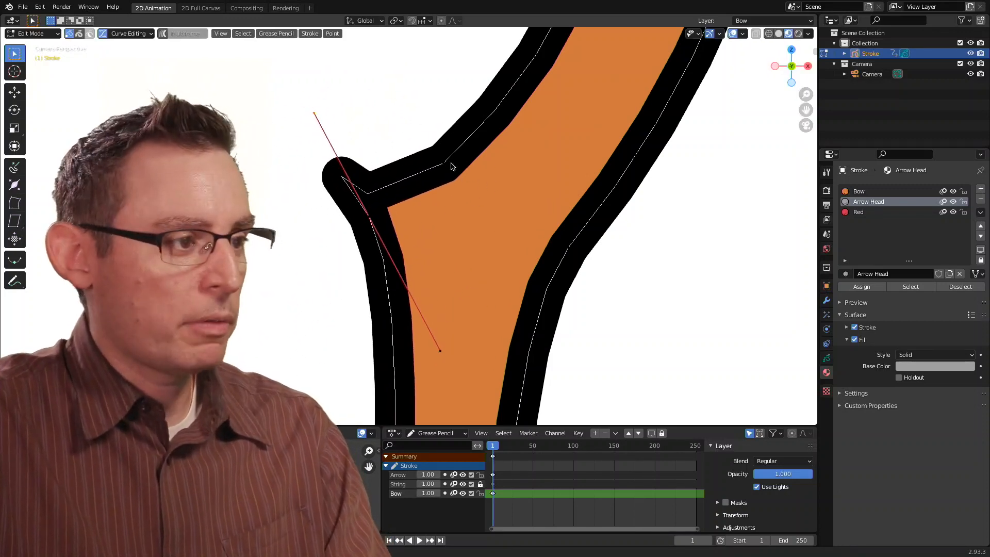
Remove the curve point just above the kink on the bow's inner edge.
{"action": "left_click_drag", "start_coordinate": [433, 148], "coordinate": [487, 203]}
{"action": "left_click", "coordinate": [371, 223]}
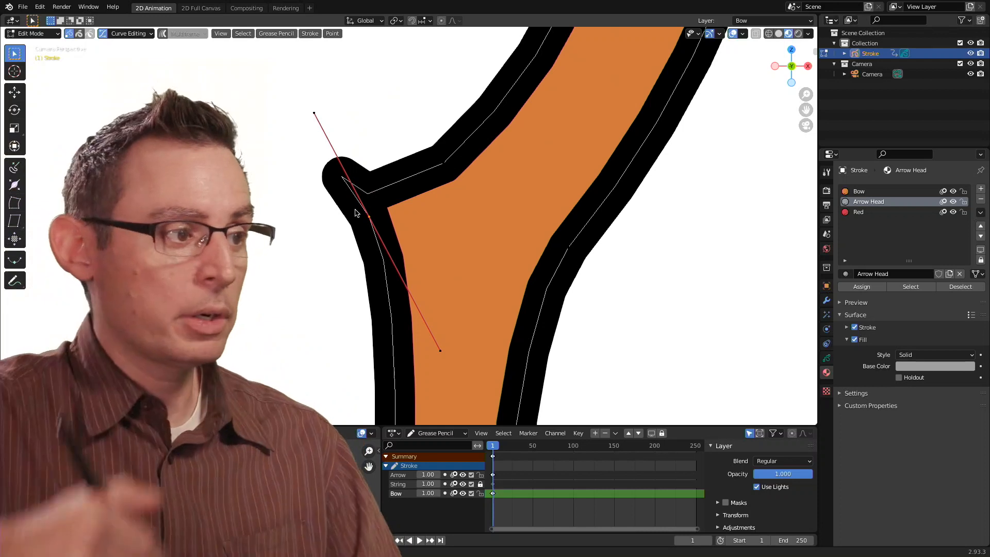
{"action": "left_click", "coordinate": [444, 165]}
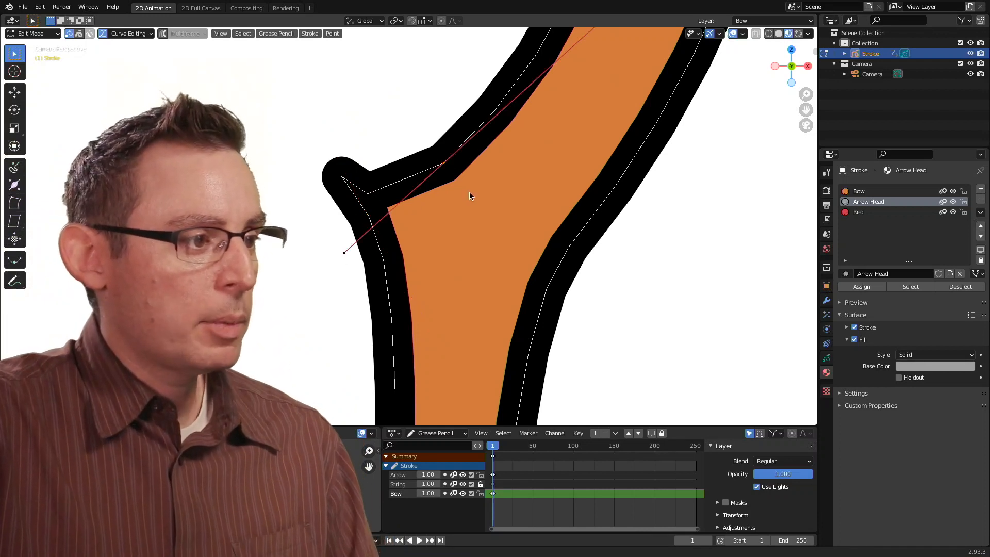
{"action": "right_click", "coordinate": [458, 193]}
{"action": "left_click", "coordinate": [457, 195]}
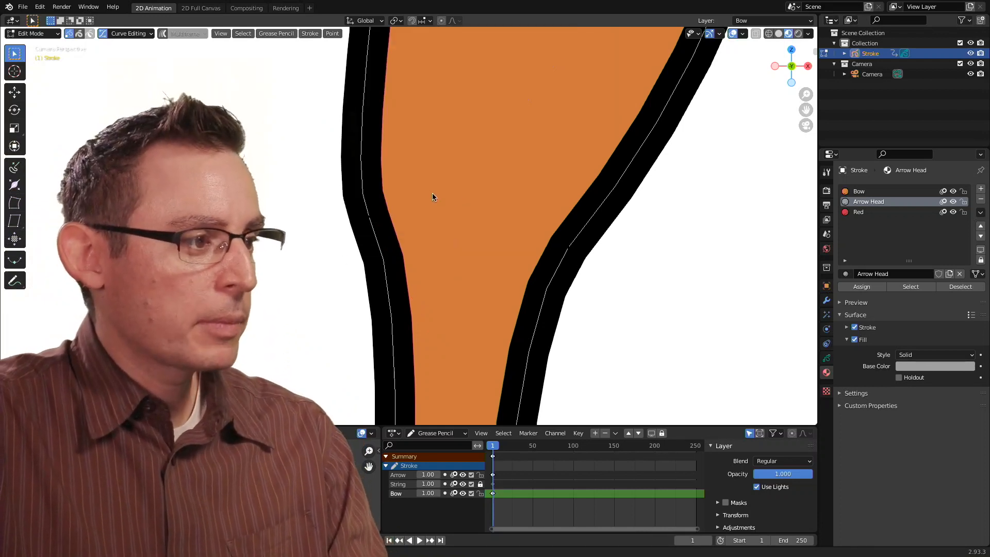
Move the upper handle of the remaining inner-edge point across the outline into the bow's fill.
{"action": "scroll", "coordinate": [412, 207], "scroll_direction": "down", "scroll_amount": 2}
{"action": "left_click_drag", "start_coordinate": [387, 212], "coordinate": [347, 244]}
{"action": "scroll", "coordinate": [345, 249], "scroll_direction": "down", "scroll_amount": 8}
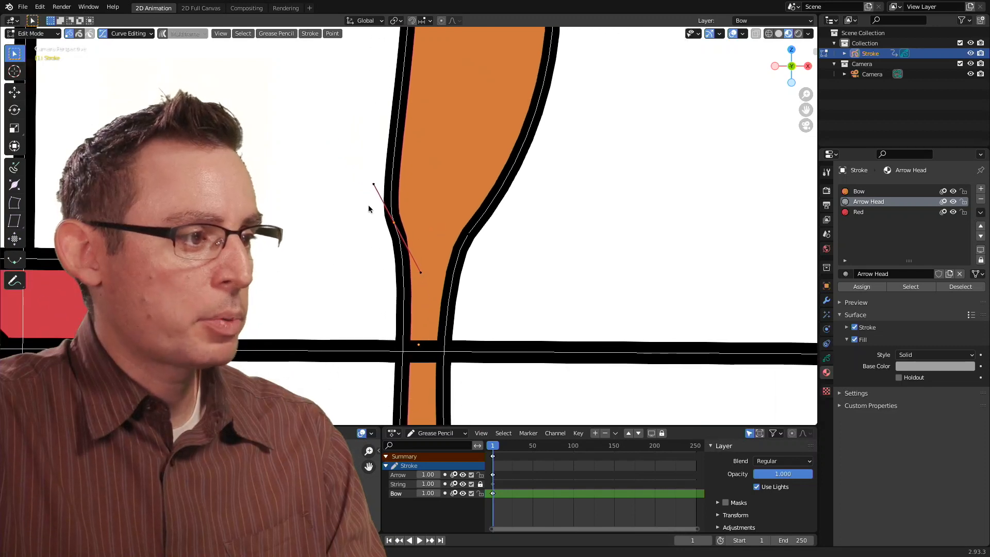
{"action": "key", "text": "g"}
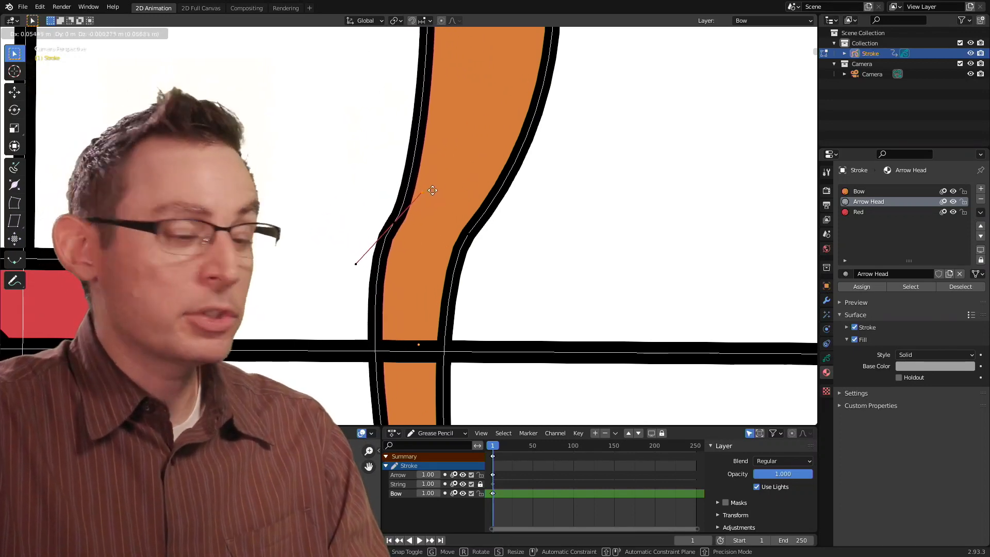
{"action": "left_click", "coordinate": [448, 202]}
{"action": "scroll", "coordinate": [376, 205], "scroll_direction": "up", "scroll_amount": 7}
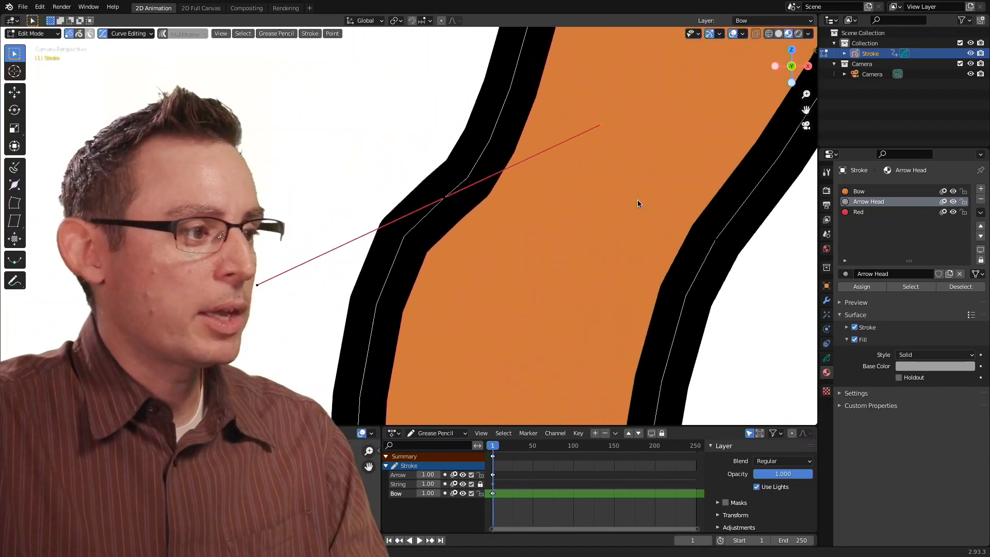
{"action": "scroll", "coordinate": [637, 199], "scroll_direction": "up", "scroll_amount": 2}
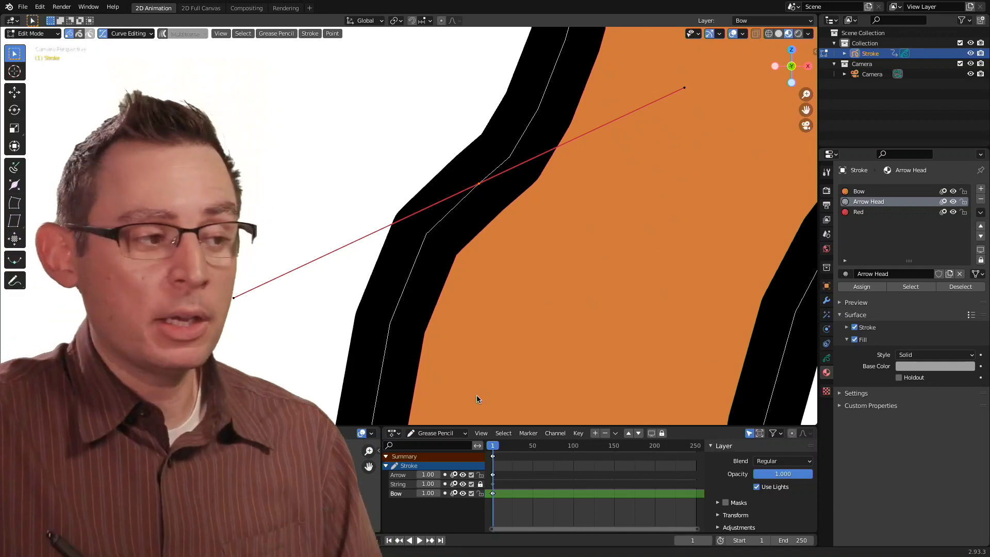
Move the inner-edge point's handle inside the bow downward and rotate it slightly clockwise about the point.
{"action": "scroll", "coordinate": [504, 204], "scroll_direction": "down", "scroll_amount": 5}
{"action": "middle_click_drag", "start_coordinate": [514, 199], "coordinate": [587, 197], "text": "shift"}
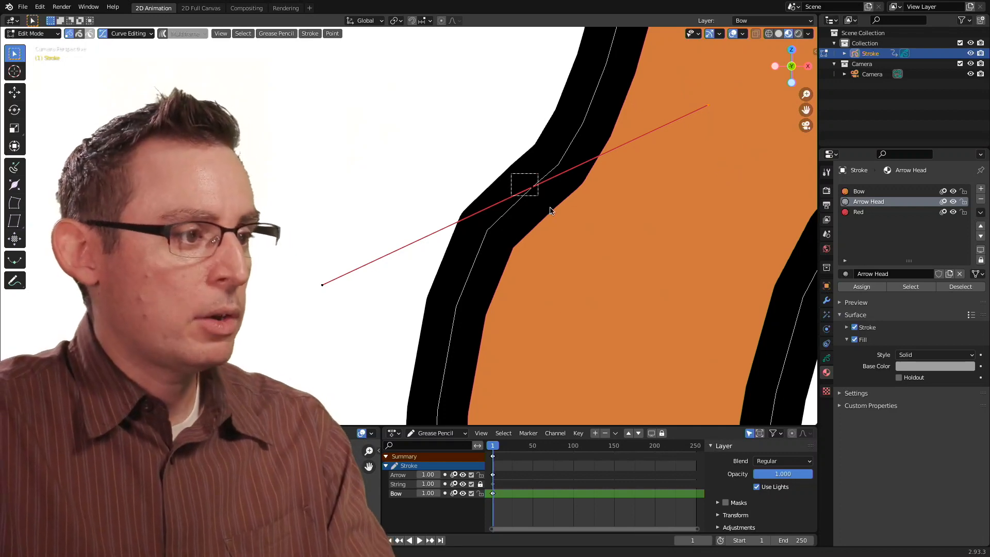
{"action": "middle_click_drag", "start_coordinate": [549, 191], "coordinate": [534, 216], "text": "shift"}
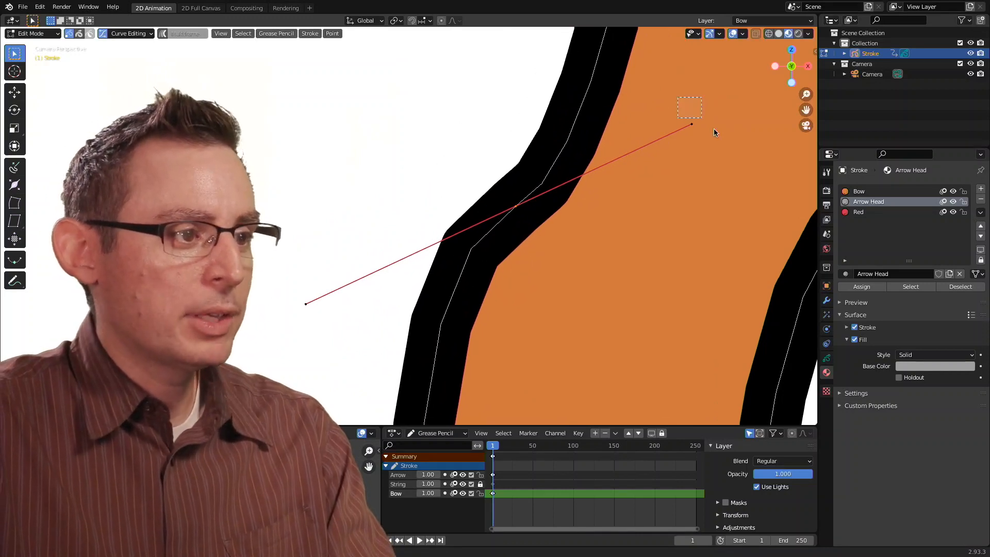
{"action": "key", "text": "g"}
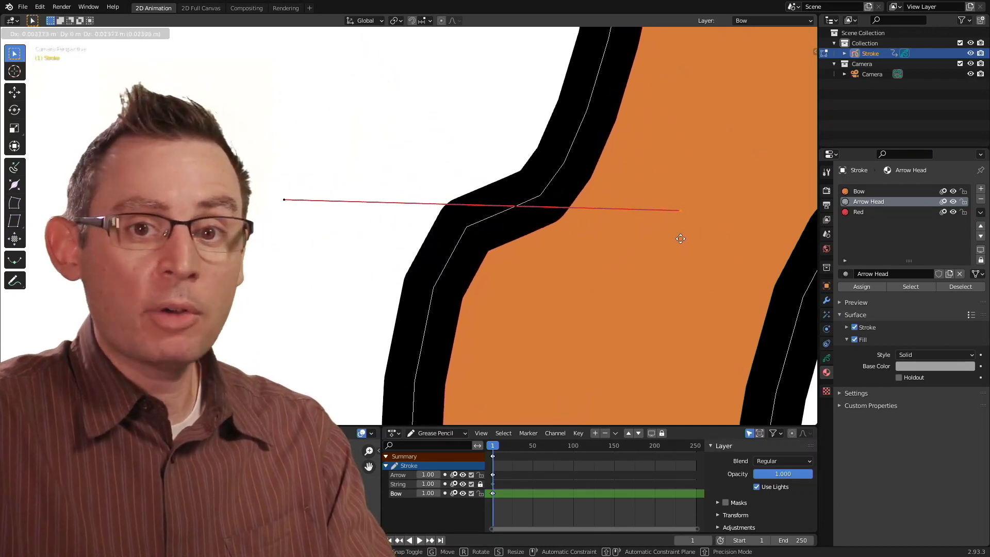
{"action": "left_click", "coordinate": [679, 245]}
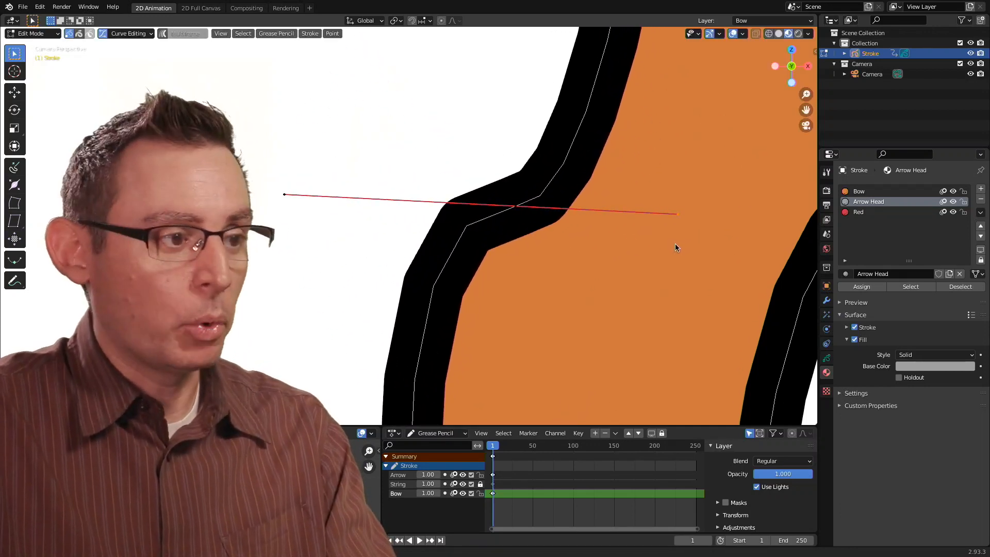
{"action": "key", "text": "r"}
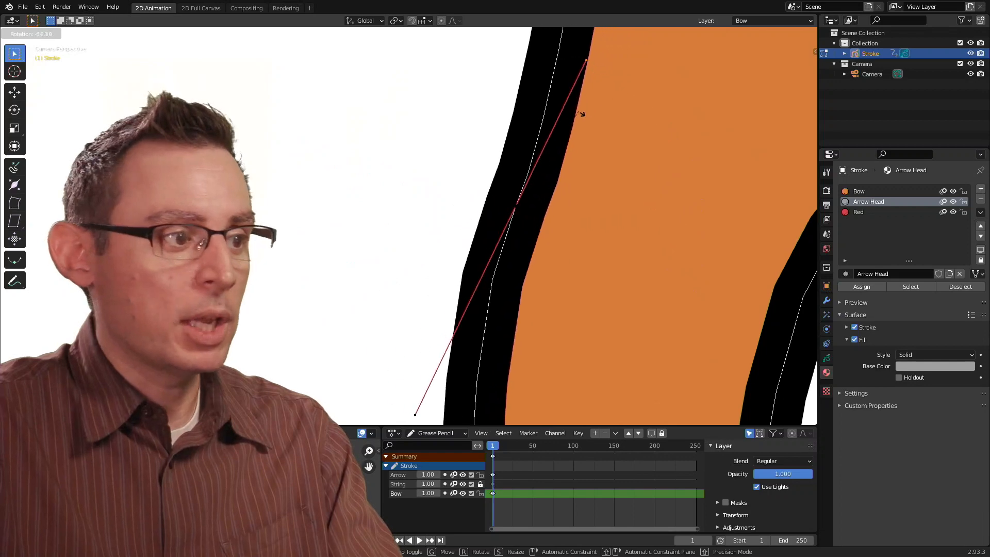
{"action": "left_click", "coordinate": [675, 249]}
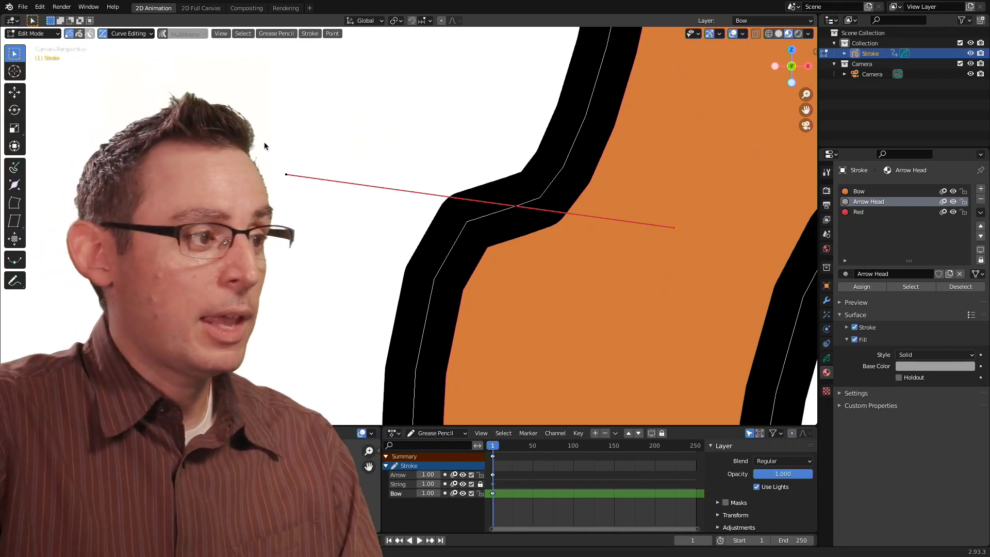
Set the handle type of the kink's curve point on the bow's inner edge to Free.
{"action": "left_click_drag", "start_coordinate": [369, 283], "coordinate": [372, 287]}
{"action": "scroll", "coordinate": [583, 265], "scroll_direction": "down", "scroll_amount": 4}
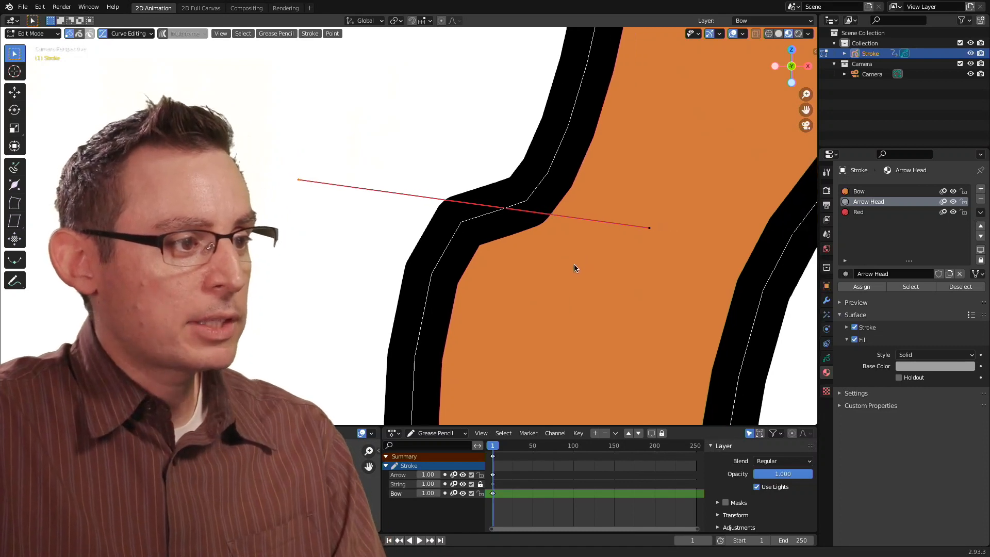
{"action": "middle_click_drag", "start_coordinate": [467, 217], "coordinate": [492, 142], "text": "shift"}
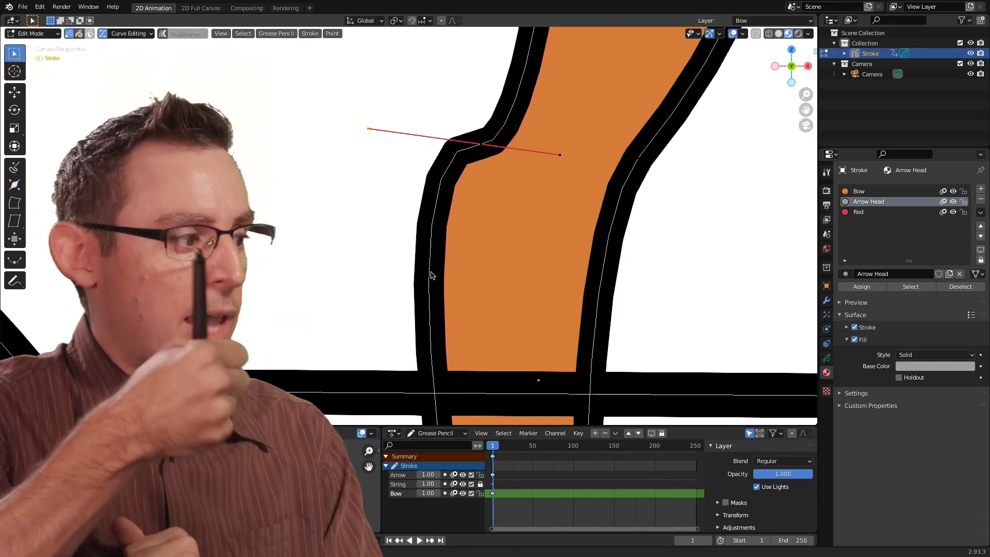
{"action": "mouse_move", "coordinate": [549, 226]}
{"action": "middle_mouse_down", "text": "shift"}
{"action": "mouse_move", "coordinate": [508, 233]}
{"action": "mouse_move", "coordinate": [534, 259]}
{"action": "middle_mouse_up", "text": "shift"}
{"action": "middle_click_drag", "start_coordinate": [495, 228], "coordinate": [528, 282], "text": "shift"}
{"action": "scroll", "coordinate": [528, 283], "scroll_direction": "up", "scroll_amount": 5}
{"action": "scroll", "coordinate": [557, 248], "scroll_direction": "up", "scroll_amount": 2}
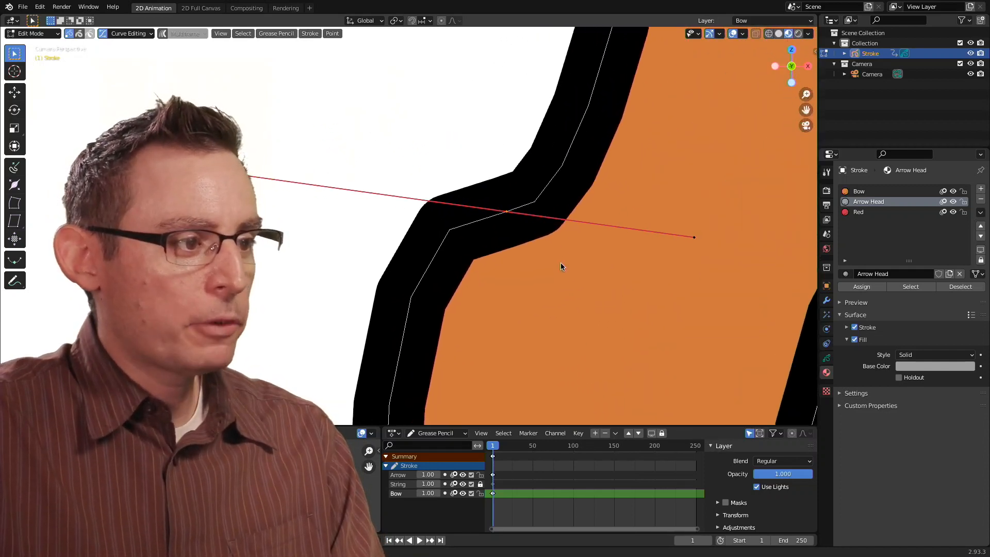
{"action": "left_click_drag", "start_coordinate": [555, 261], "coordinate": [546, 281]}
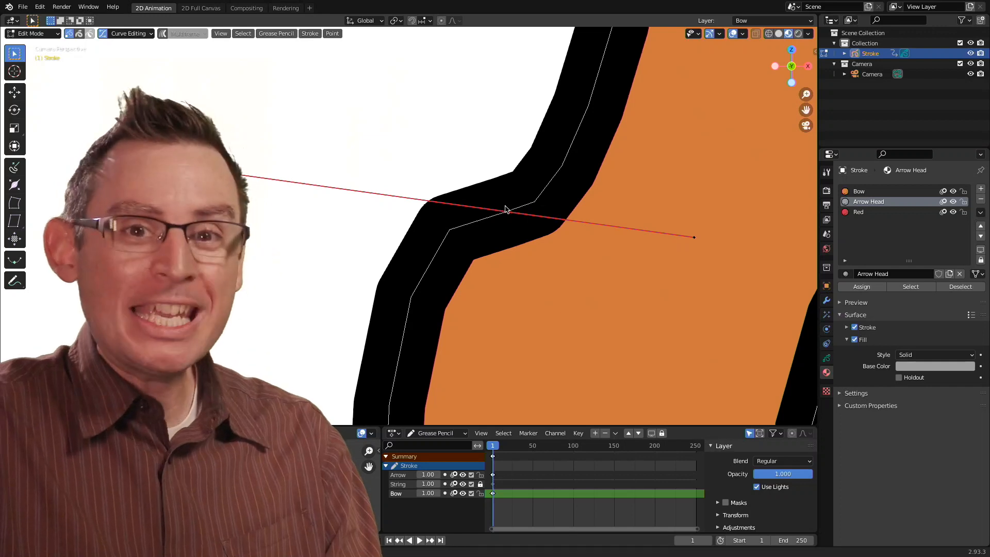
{"action": "key", "text": "v"}
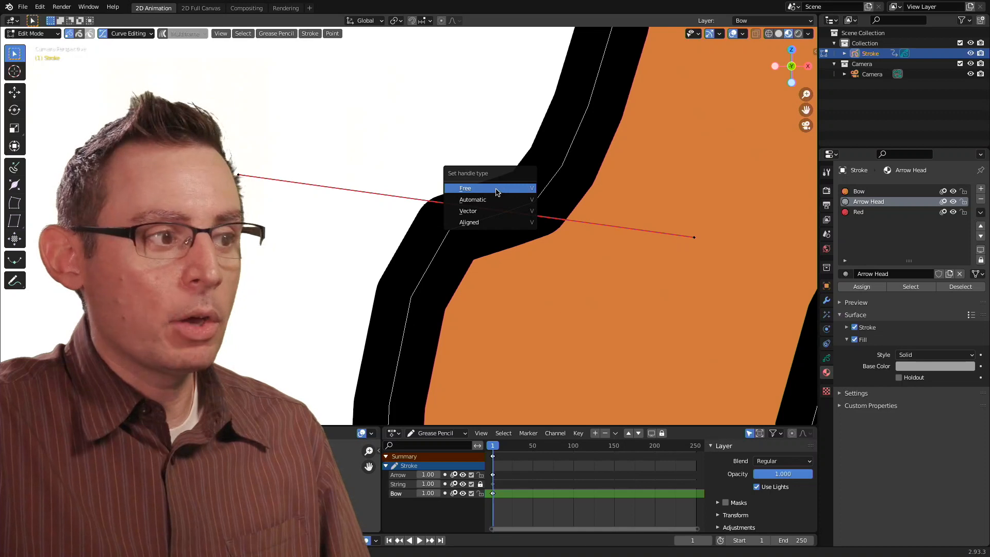
{"action": "left_click", "coordinate": [498, 192]}
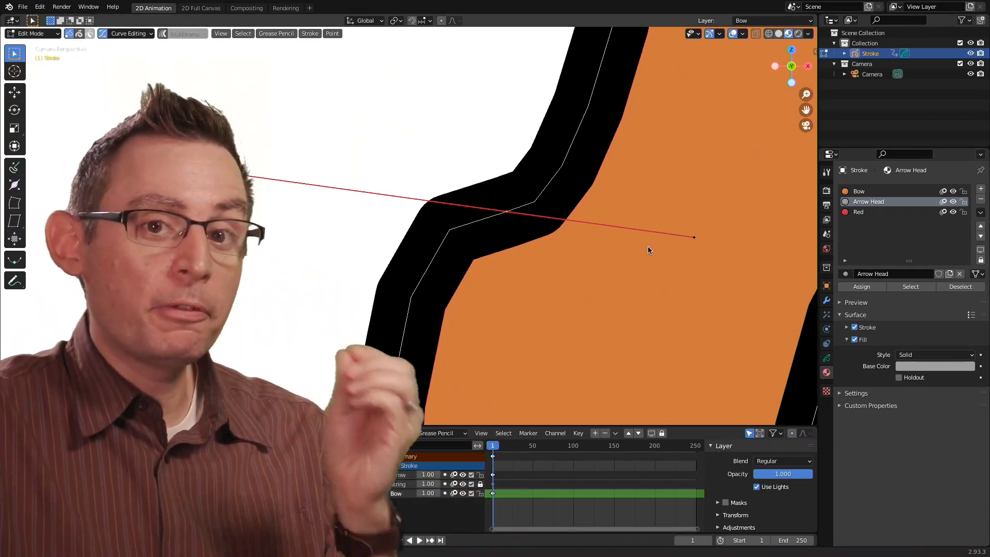
Move the kink point's handle from the bow's fill up onto the outline above it, and swing the opposite handle below the point.
{"action": "left_click", "coordinate": [694, 236]}
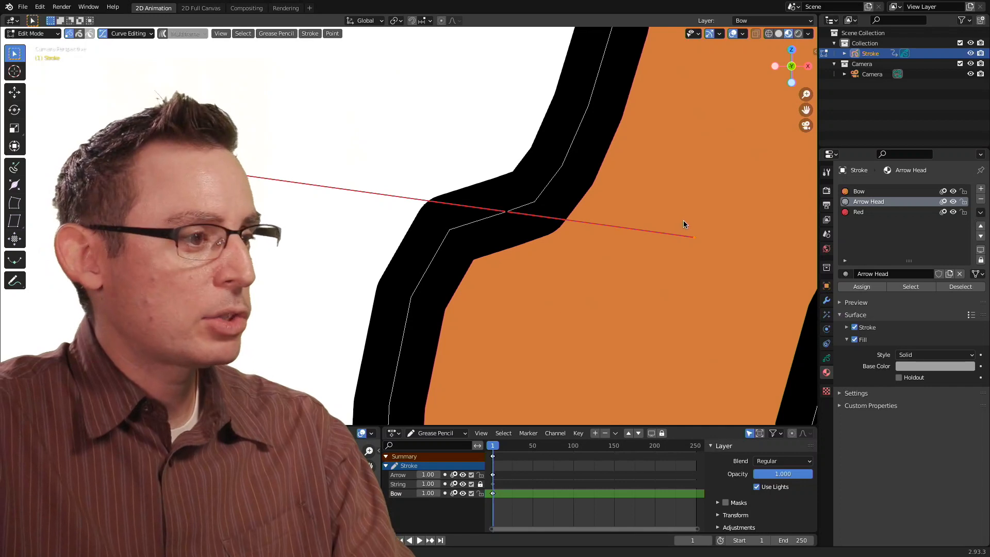
{"action": "key", "text": "g"}
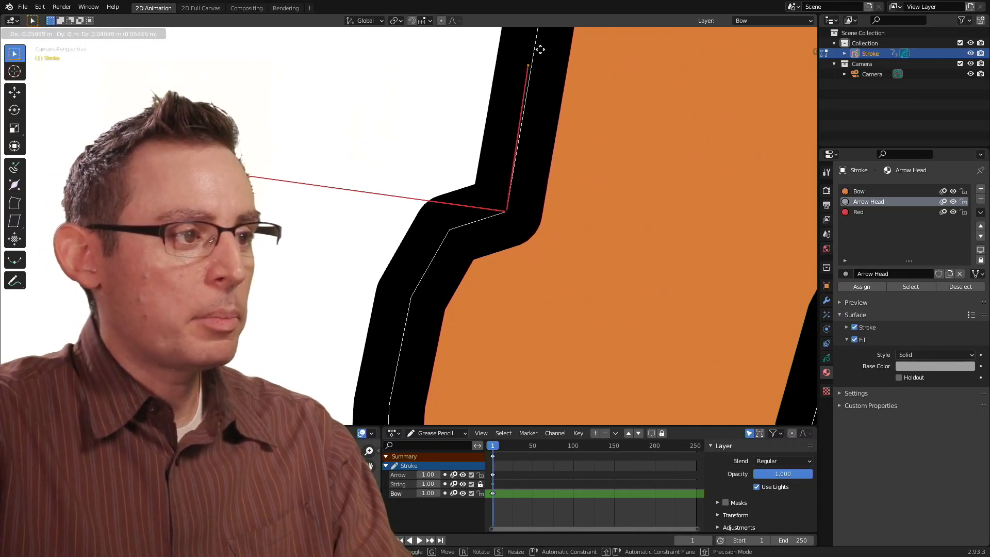
{"action": "left_click", "coordinate": [537, 45]}
{"action": "left_click_drag", "start_coordinate": [259, 185], "coordinate": [273, 211]}
{"action": "key", "text": "g"}
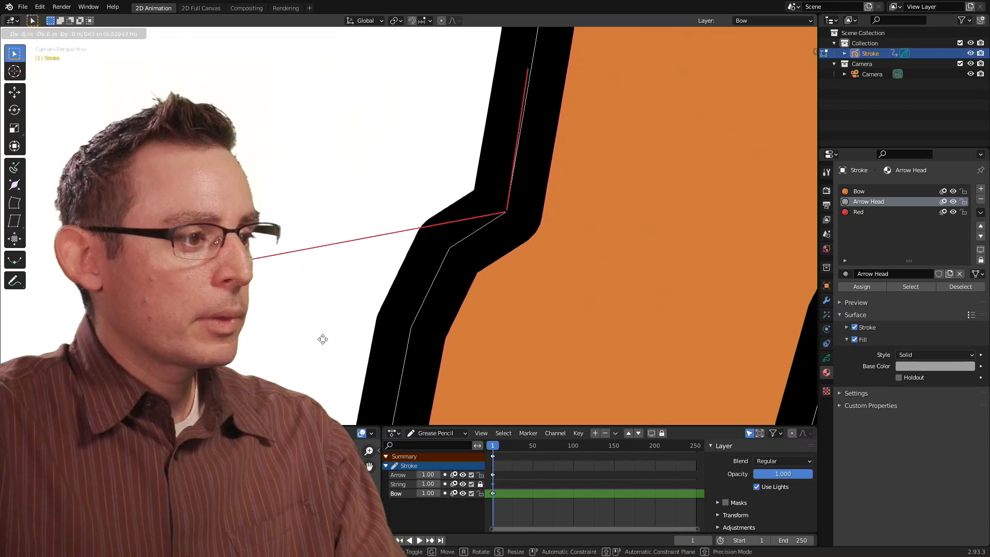
{"action": "left_click", "coordinate": [547, 392]}
{"action": "scroll", "coordinate": [459, 217], "scroll_direction": "down", "scroll_amount": 5}
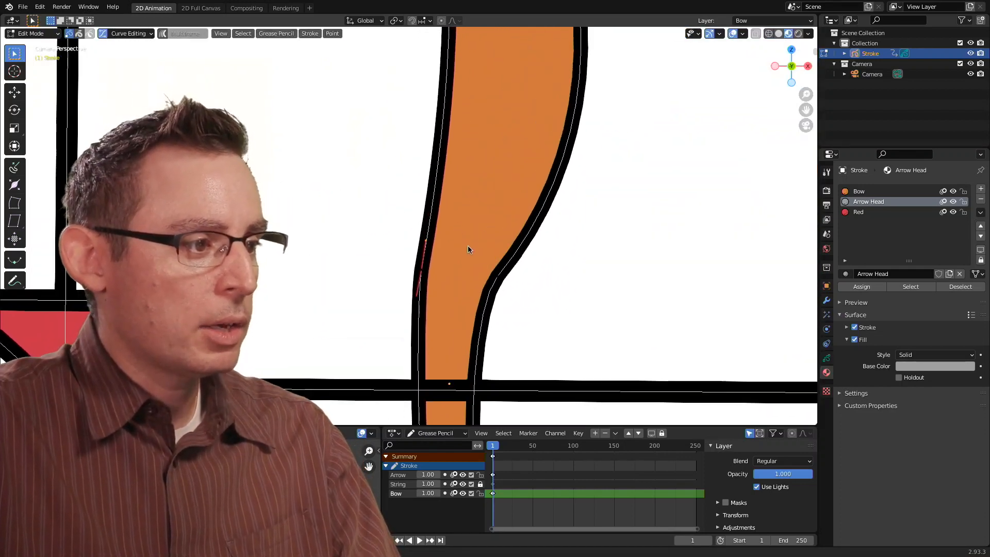
Pull the kink point's upper handle up and across the bow's outer edge, and extend its lower handle down toward the arrow shaft.
{"action": "key", "text": "g"}
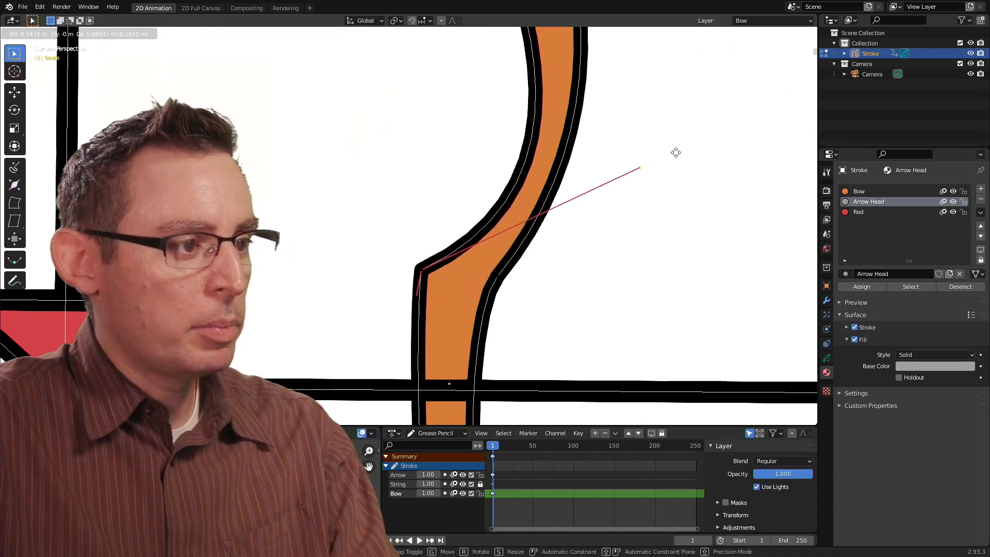
{"action": "left_click", "coordinate": [682, 88]}
{"action": "middle_click_drag", "start_coordinate": [444, 318], "coordinate": [510, 156], "text": "shift"}
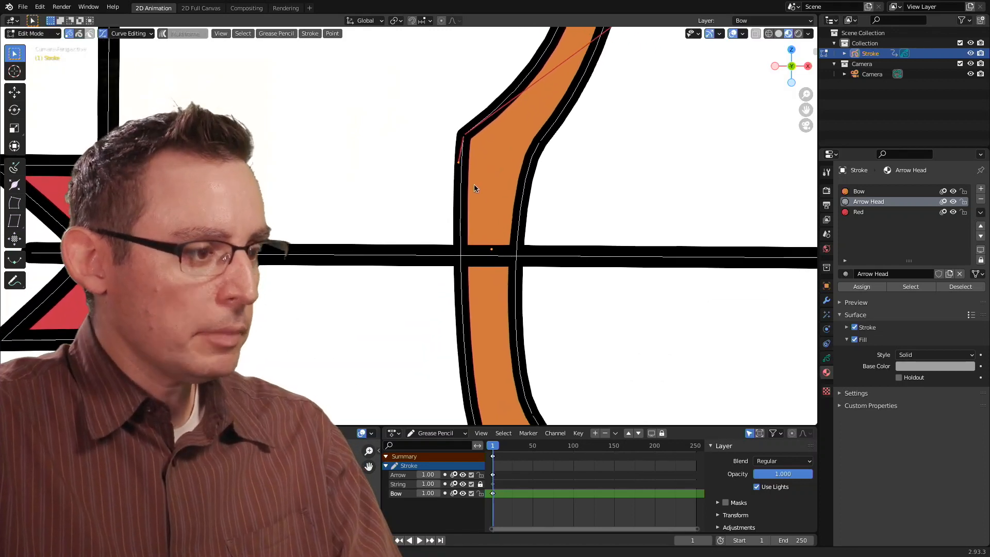
{"action": "key", "text": "g"}
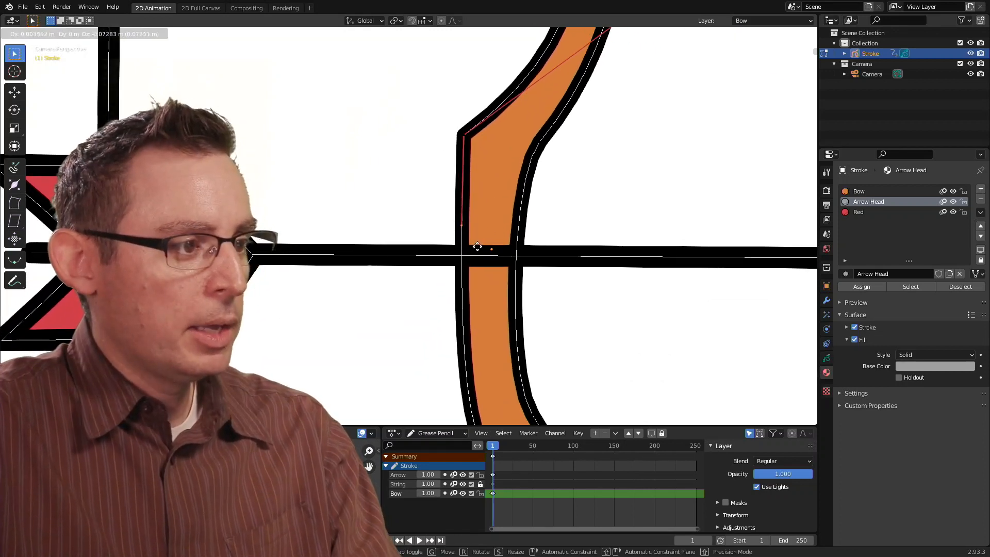
{"action": "left_click", "coordinate": [479, 249]}
Set the handle type of the curve point on the bow's inner edge below the arrow shaft to Vector.
{"action": "middle_click_drag", "start_coordinate": [480, 250], "coordinate": [470, 130], "text": "shift"}
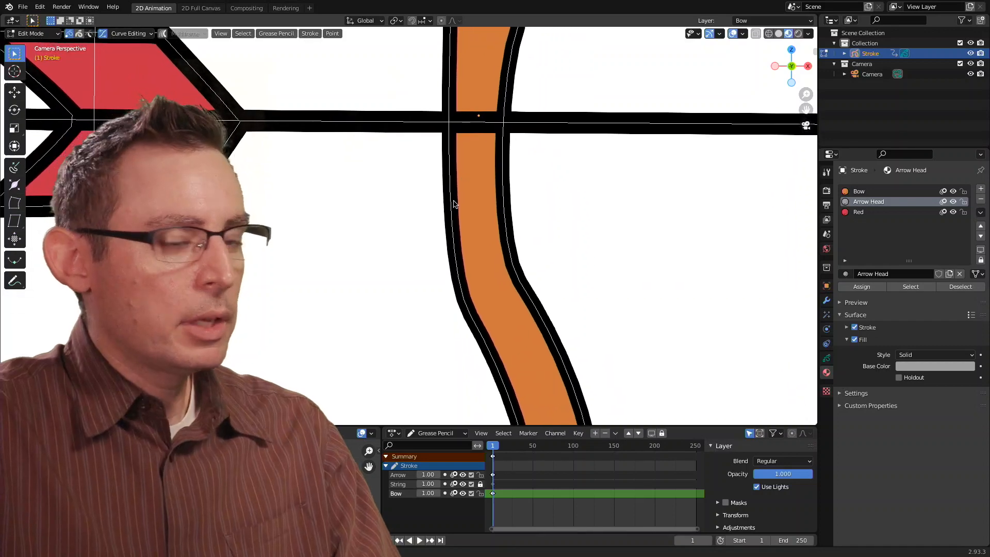
{"action": "middle_click_drag", "start_coordinate": [515, 271], "coordinate": [475, 190], "text": "shift"}
{"action": "scroll", "coordinate": [542, 220], "scroll_direction": "up", "scroll_amount": 6}
{"action": "left_click", "coordinate": [442, 248]}
{"action": "middle_click_drag", "start_coordinate": [451, 263], "coordinate": [438, 218], "text": "shift"}
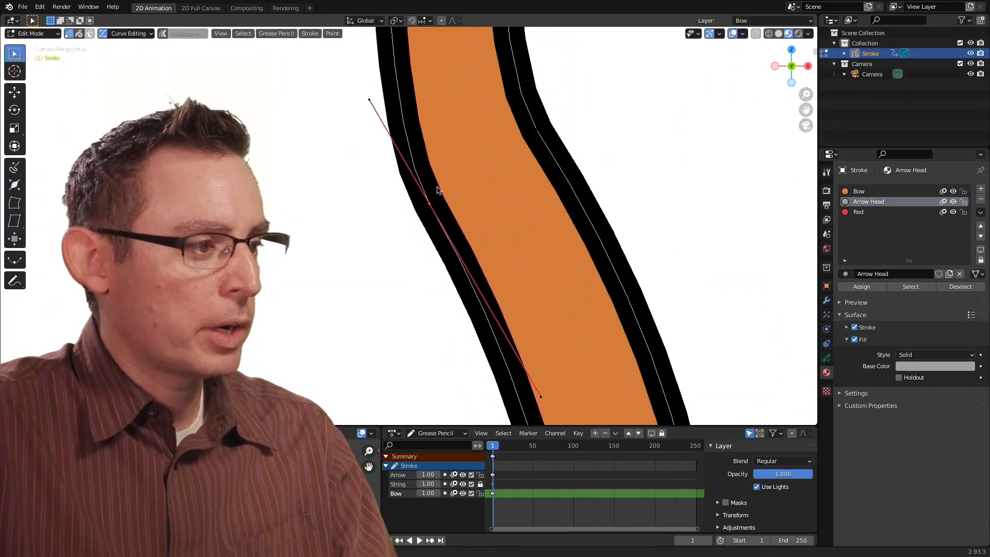
{"action": "scroll", "coordinate": [483, 200], "scroll_direction": "up", "scroll_amount": 3}
{"action": "scroll", "coordinate": [546, 206], "scroll_direction": "up", "scroll_amount": 2}
{"action": "scroll", "coordinate": [572, 216], "scroll_direction": "up", "scroll_amount": 1}
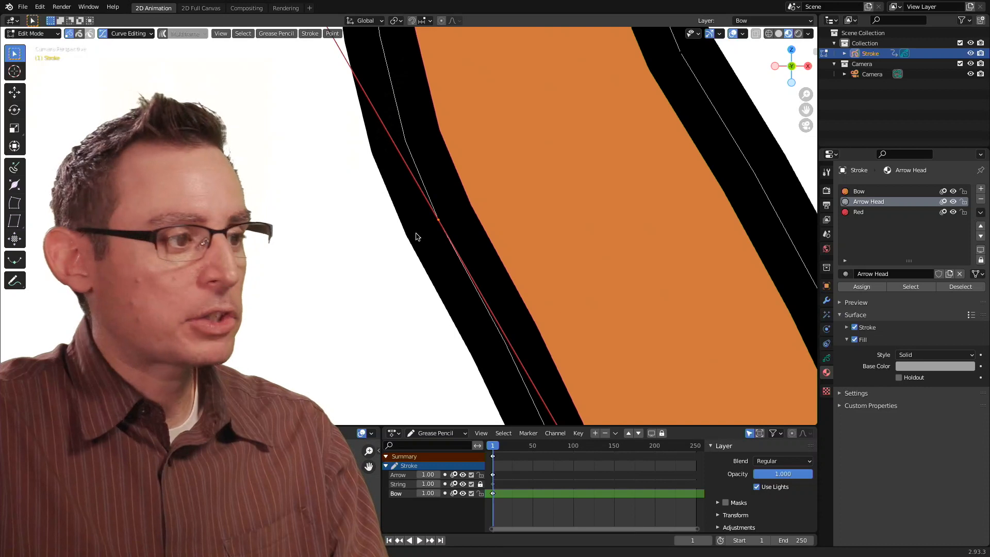
{"action": "key", "text": "v"}
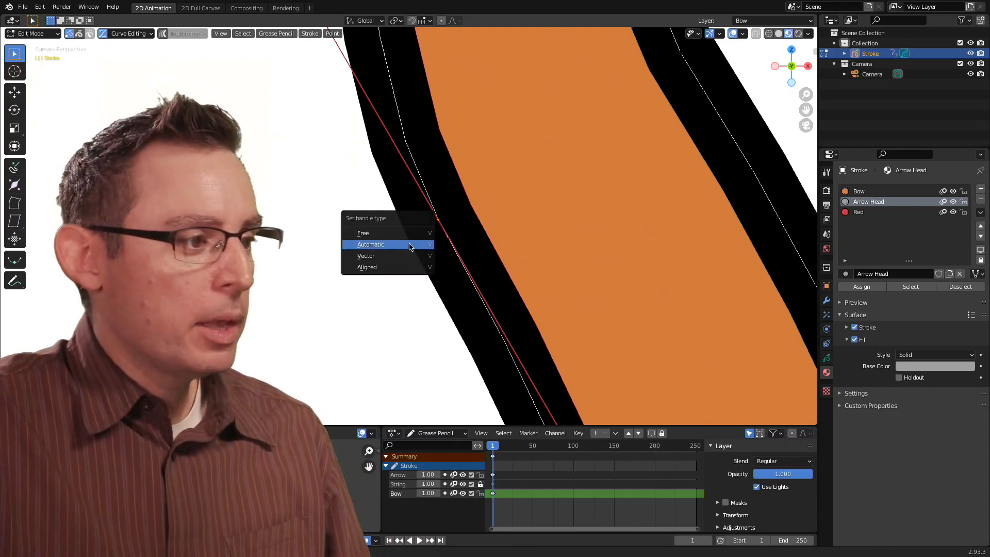
{"action": "left_click", "coordinate": [402, 258]}
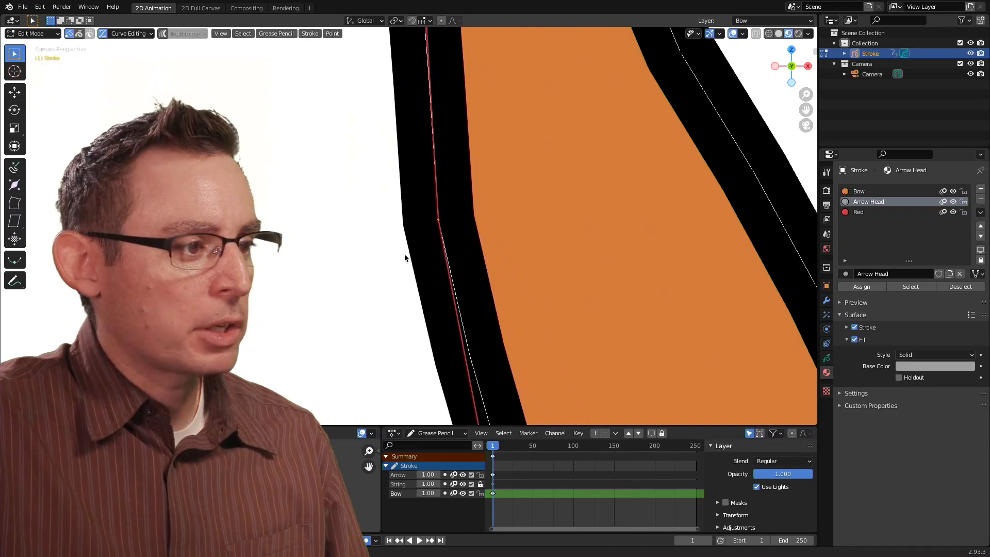
Adjust the upper handle of the inner-edge point below the arrow shaft so it lies along the bow's outline.
{"action": "left_click", "coordinate": [535, 206]}
{"action": "scroll", "coordinate": [470, 241], "scroll_direction": "down", "scroll_amount": 4}
{"action": "scroll", "coordinate": [470, 240], "scroll_direction": "down", "scroll_amount": 2}
{"action": "left_click", "coordinate": [424, 227]}
{"action": "scroll", "coordinate": [369, 259], "scroll_direction": "down", "scroll_amount": 3}
{"action": "scroll", "coordinate": [363, 263], "scroll_direction": "up", "scroll_amount": 1}
{"action": "mouse_move", "coordinate": [438, 136]}
{"action": "middle_mouse_down", "text": "shift"}
{"action": "mouse_move", "coordinate": [478, 255]}
{"action": "mouse_move", "coordinate": [496, 274]}
{"action": "middle_mouse_up", "text": "shift"}
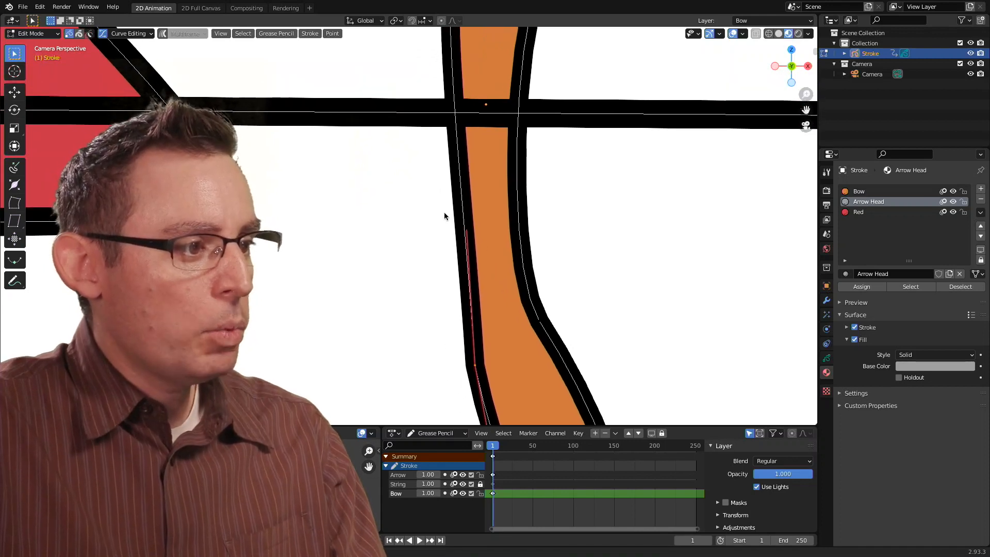
{"action": "key", "text": "g"}
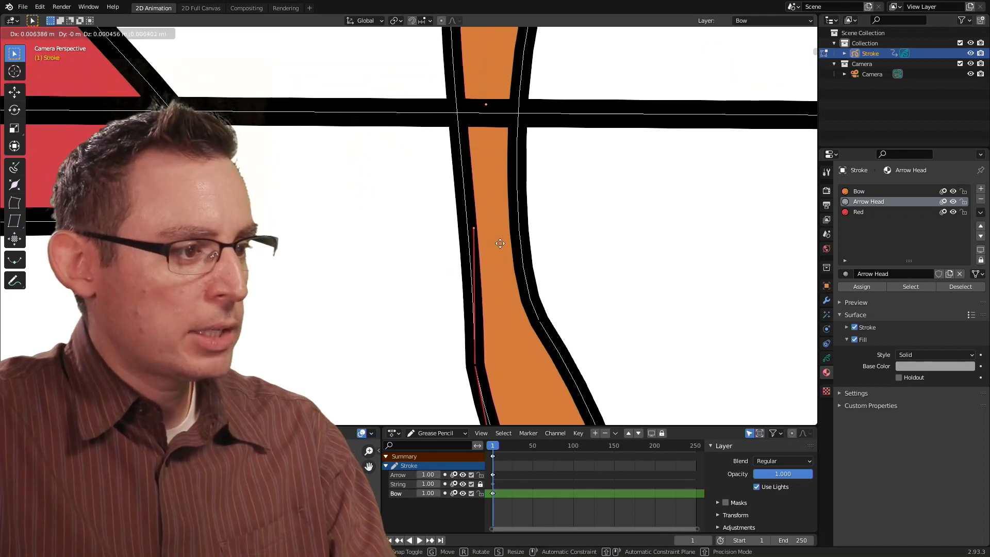
{"action": "left_click", "coordinate": [477, 251]}
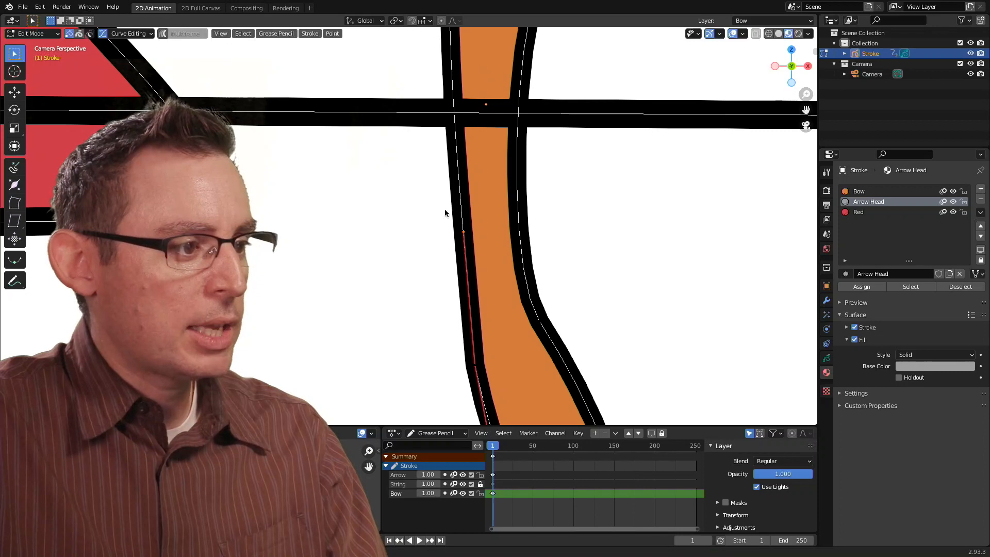
Move the lower handle of the inner-edge point below the arrow shaft sideways into the bow's fill to form a sharp corner.
{"action": "scroll", "coordinate": [502, 236], "scroll_direction": "down", "scroll_amount": 2}
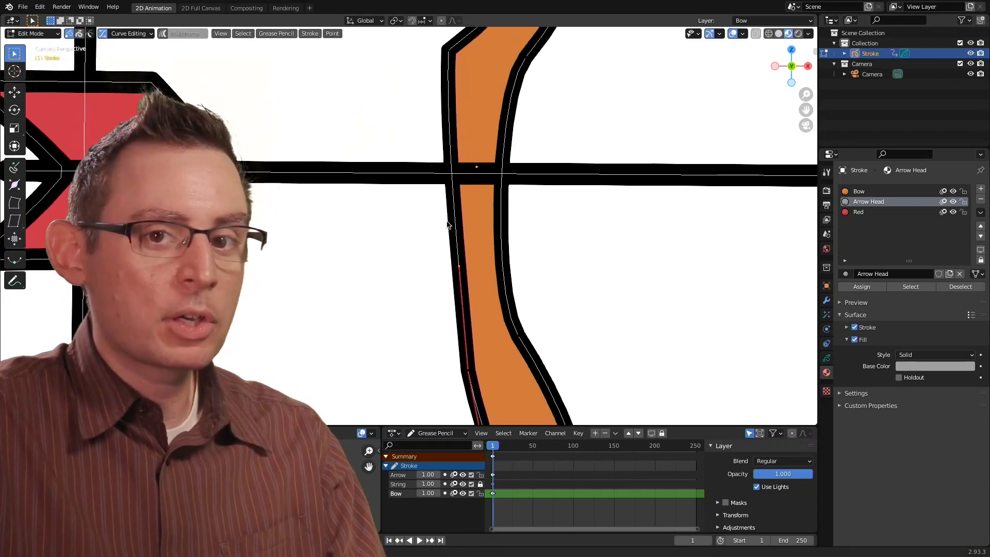
{"action": "middle_click_drag", "start_coordinate": [456, 321], "coordinate": [426, 121], "text": "shift"}
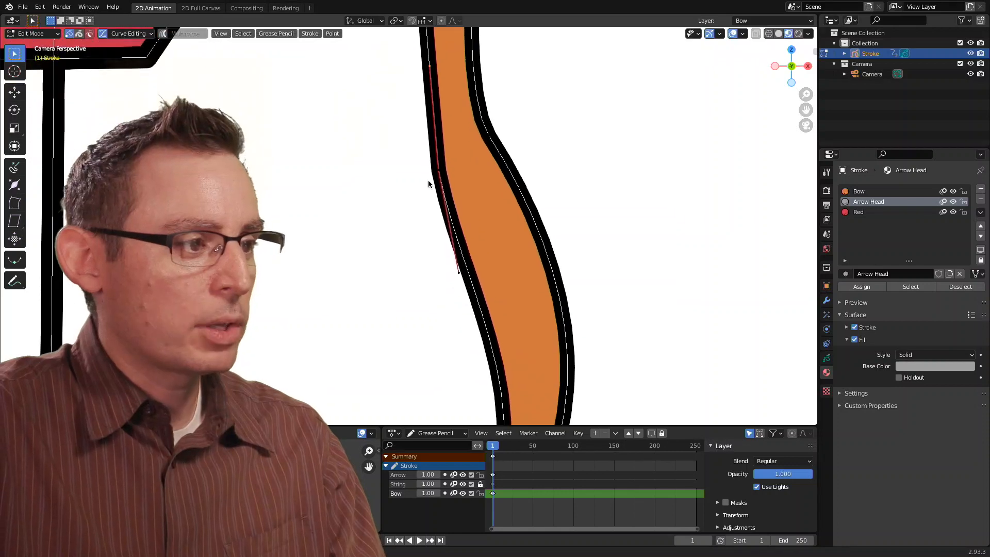
{"action": "left_click_drag", "start_coordinate": [444, 257], "coordinate": [489, 288]}
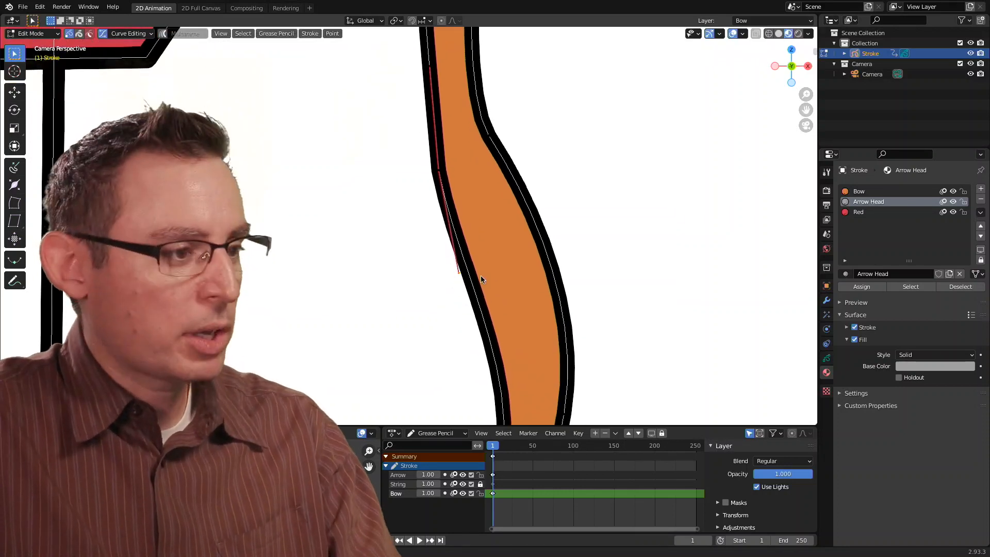
{"action": "key", "text": "g"}
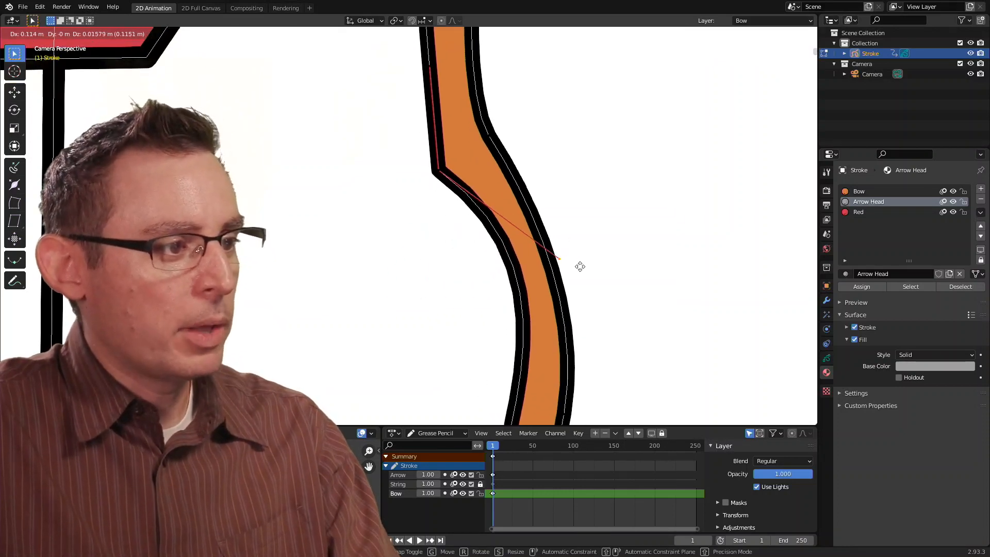
{"action": "left_click", "coordinate": [549, 279]}
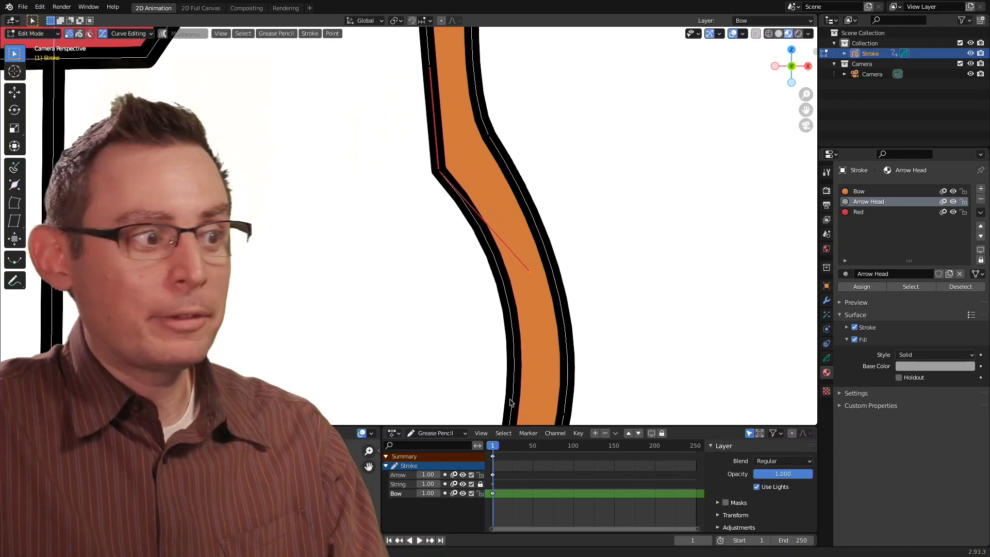
Try Vector handles on the outer-edge curve point below the arrow shaft, and set its handle type to Automatic.
{"action": "left_click", "coordinate": [475, 134]}
{"action": "left_click", "coordinate": [491, 130]}
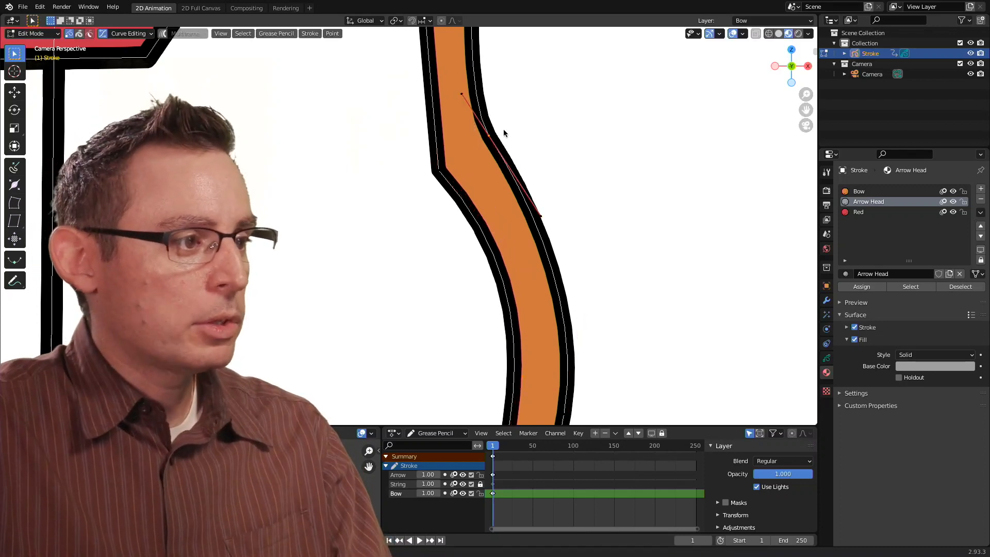
{"action": "scroll", "coordinate": [557, 126], "scroll_direction": "up", "scroll_amount": 8}
{"action": "middle_click_drag", "start_coordinate": [696, 96], "coordinate": [546, 185], "text": "shift"}
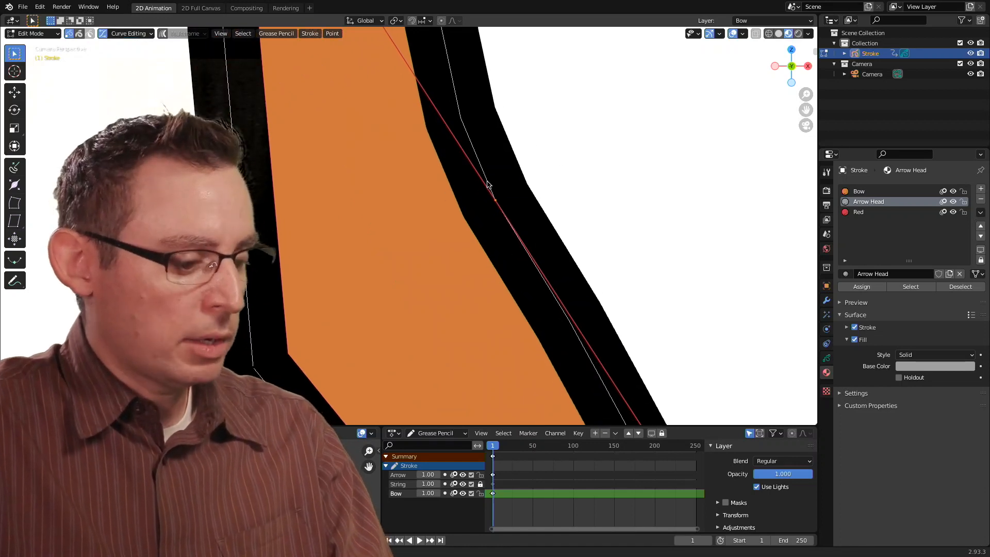
{"action": "key", "text": "v"}
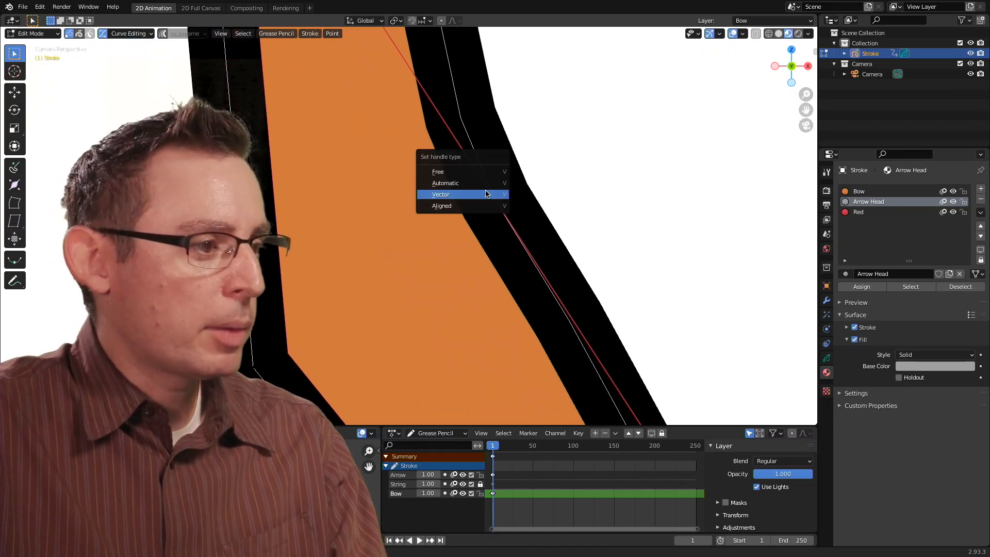
{"action": "left_click", "coordinate": [484, 196]}
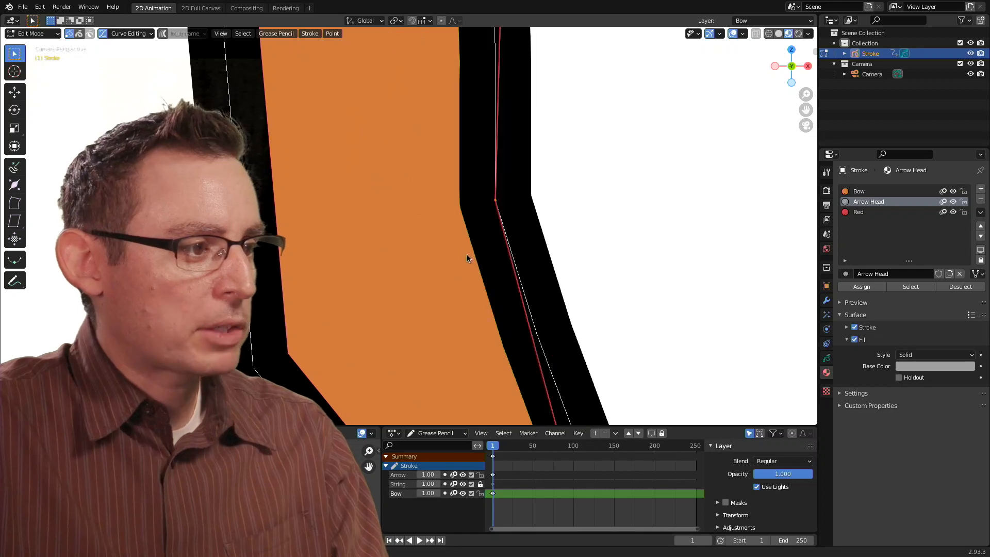
{"action": "key", "text": "v"}
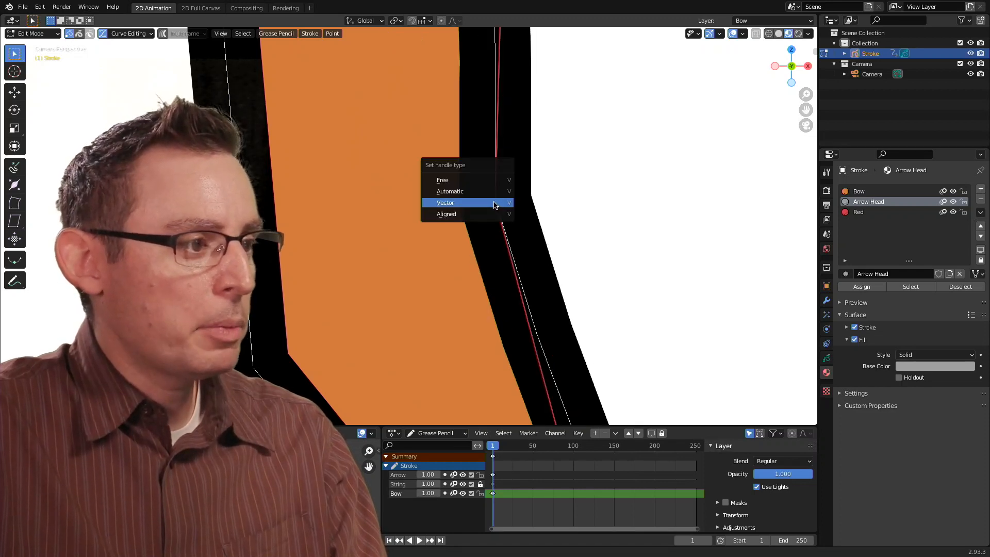
{"action": "left_click", "coordinate": [494, 192]}
{"action": "scroll", "coordinate": [542, 199], "scroll_direction": "down", "scroll_amount": 5}
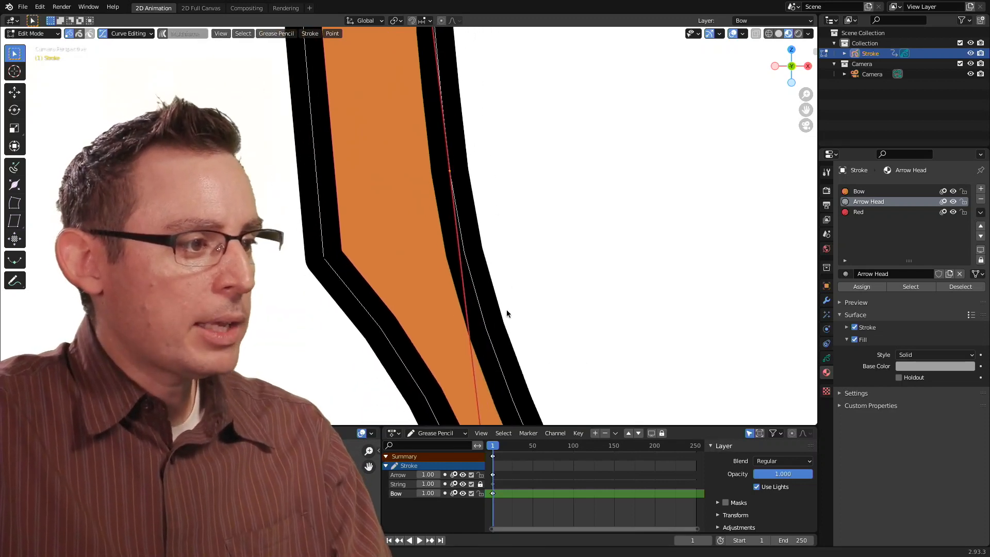
Shorten the lower handle of the outer-edge point below the arrow shaft and move its upper handle down into the bow's fill.
{"action": "middle_click_drag", "start_coordinate": [506, 263], "coordinate": [507, 260], "text": "shift"}
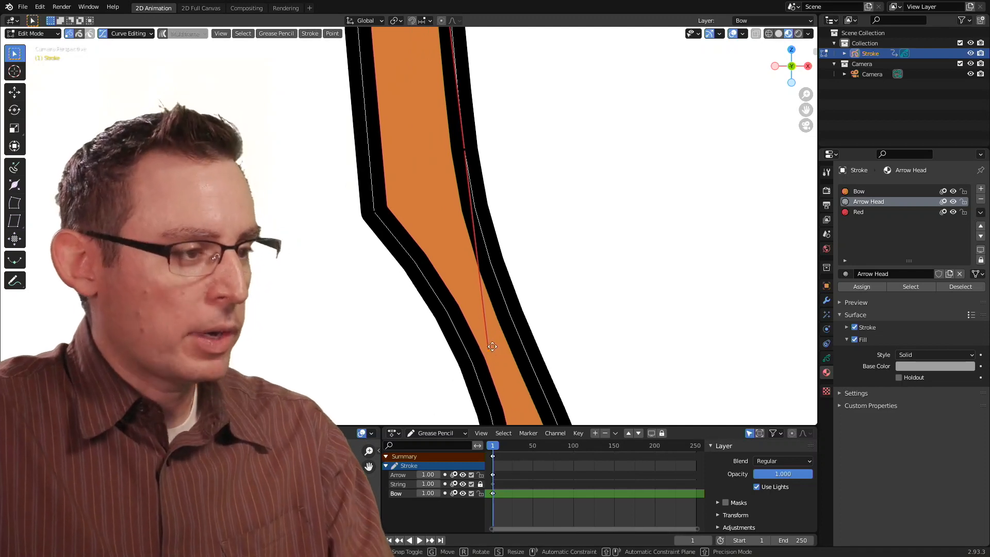
{"action": "key", "text": "g"}
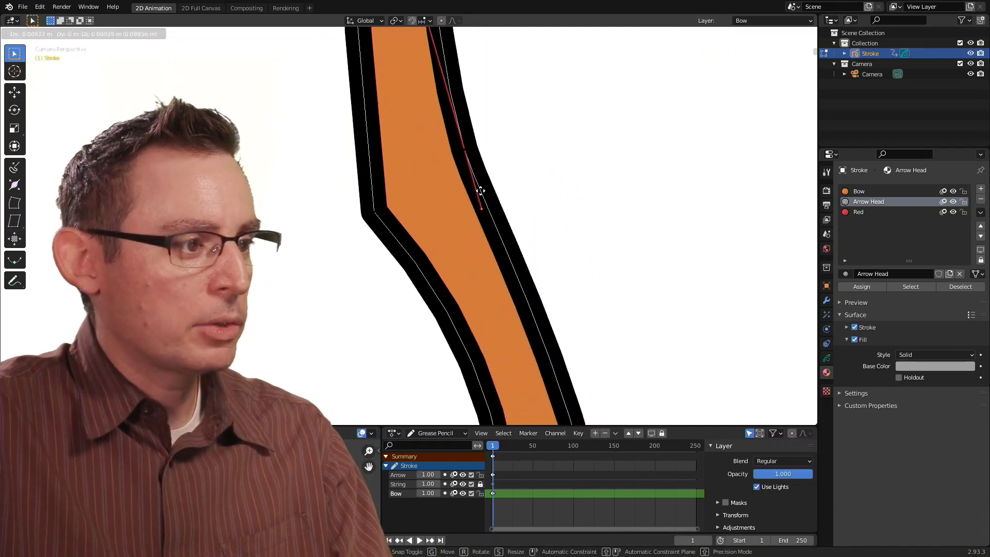
{"action": "left_click", "coordinate": [505, 227]}
{"action": "middle_click_drag", "start_coordinate": [533, 177], "coordinate": [564, 304], "text": "shift"}
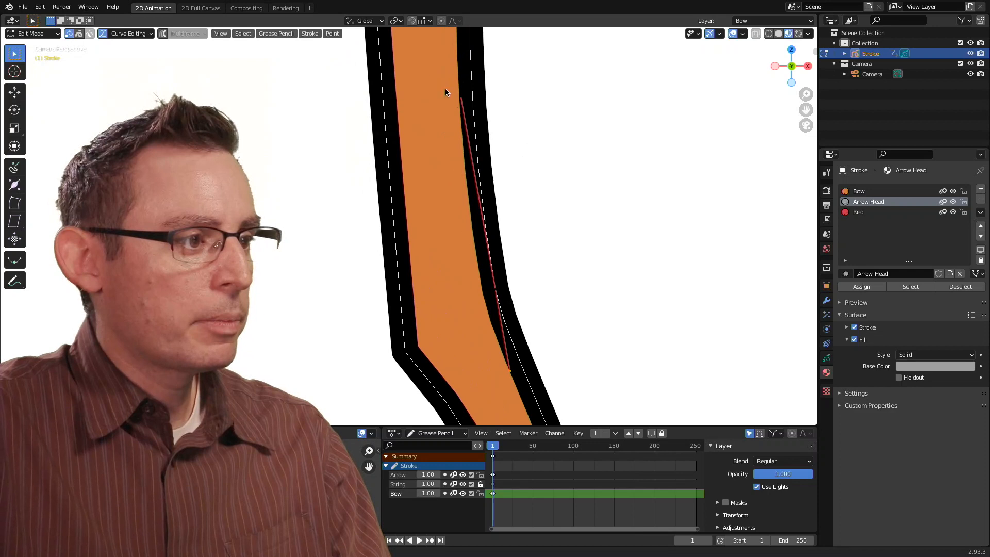
{"action": "key", "text": "g"}
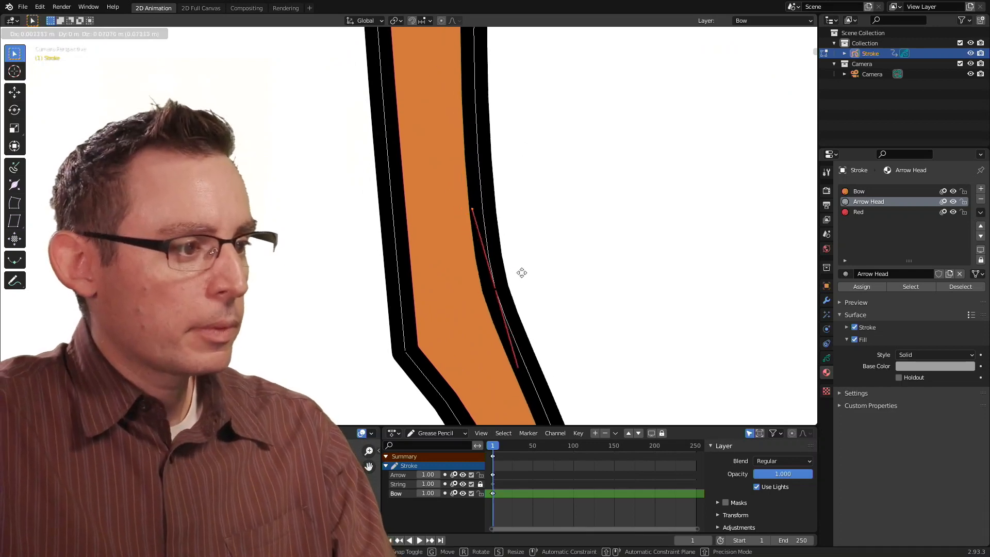
{"action": "left_click", "coordinate": [470, 243]}
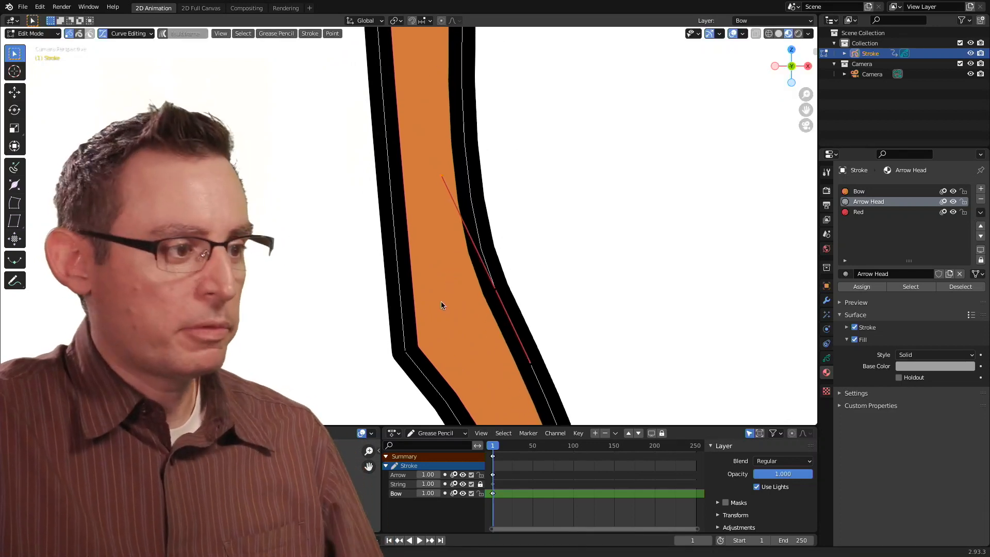
Select the inner-edge corner point below the arrow shaft to inspect its handles.
{"action": "middle_click_drag", "start_coordinate": [444, 334], "coordinate": [432, 184], "text": "shift"}
{"action": "left_click", "coordinate": [398, 216]}
{"action": "scroll", "coordinate": [437, 230], "scroll_direction": "down", "scroll_amount": 2}
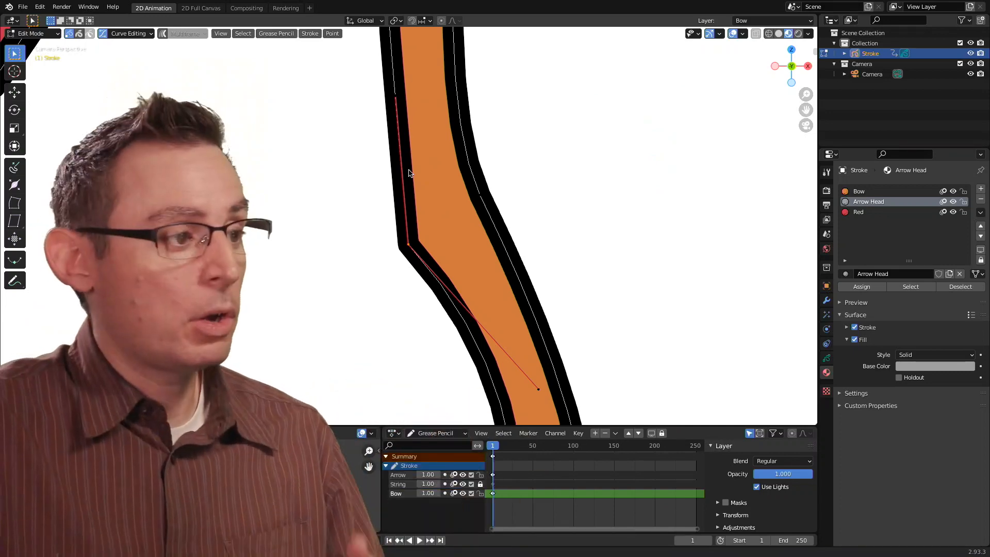
{"action": "mouse_move", "coordinate": [413, 81]}
{"action": "middle_mouse_down", "text": "shift"}
{"action": "mouse_move", "coordinate": [444, 143]}
{"action": "mouse_move", "coordinate": [436, 263]}
{"action": "mouse_move", "coordinate": [469, 276]}
{"action": "mouse_move", "coordinate": [454, 284]}
{"action": "mouse_move", "coordinate": [434, 264]}
{"action": "middle_mouse_up", "text": "shift"}
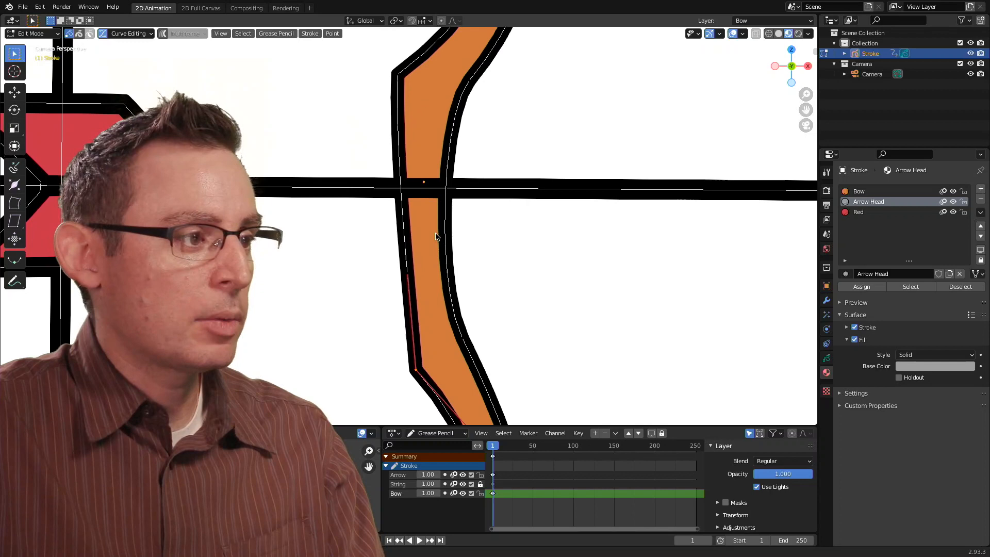
Open the handle type choices for the corner point on the bow's inner edge above the arrow shaft.
{"action": "middle_click_drag", "start_coordinate": [393, 95], "coordinate": [401, 147], "text": "shift"}
{"action": "left_click", "coordinate": [406, 127]}
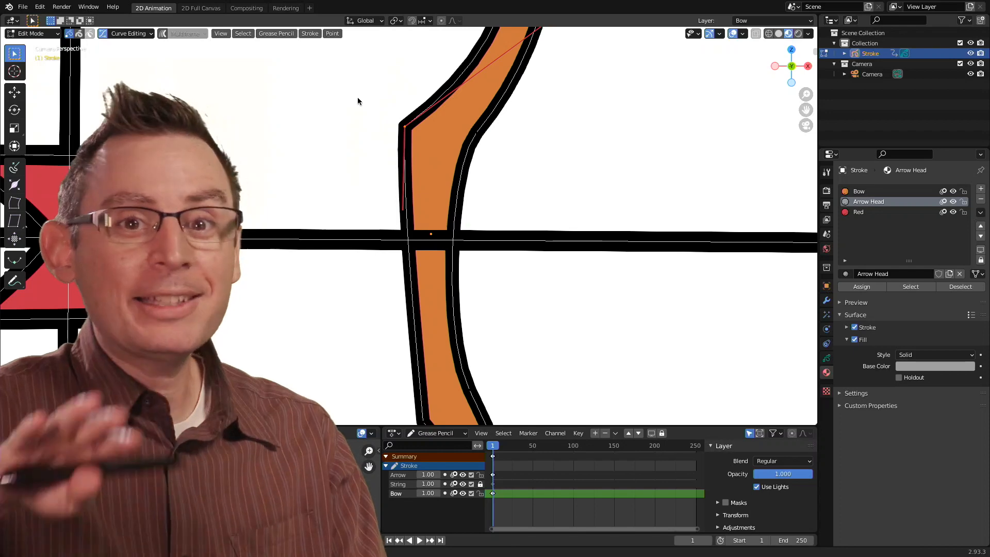
{"action": "middle_click_drag", "start_coordinate": [461, 124], "coordinate": [507, 236], "text": "shift"}
{"action": "scroll", "coordinate": [635, 163], "scroll_direction": "up", "scroll_amount": 7}
{"action": "scroll", "coordinate": [635, 163], "scroll_direction": "up", "scroll_amount": 1}
{"action": "key", "text": "v"}
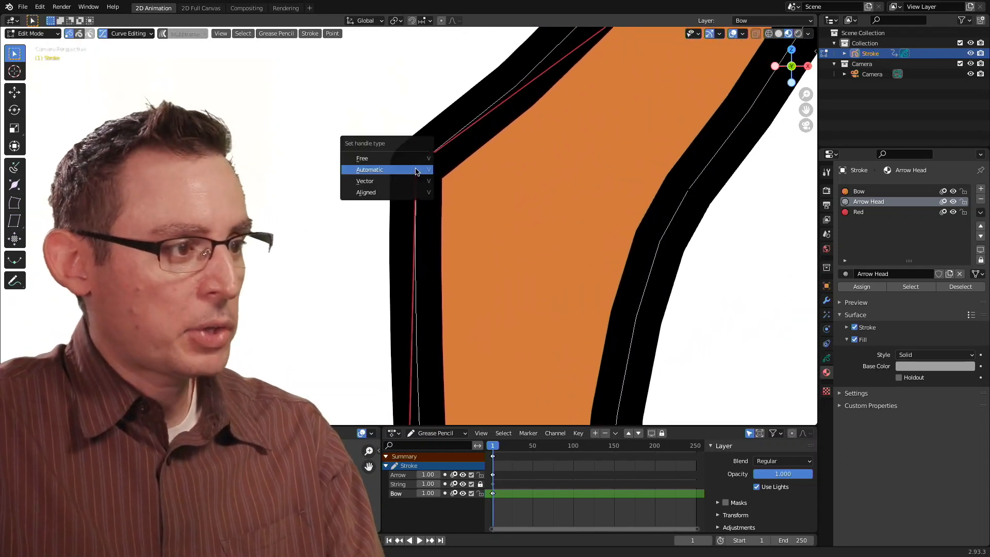